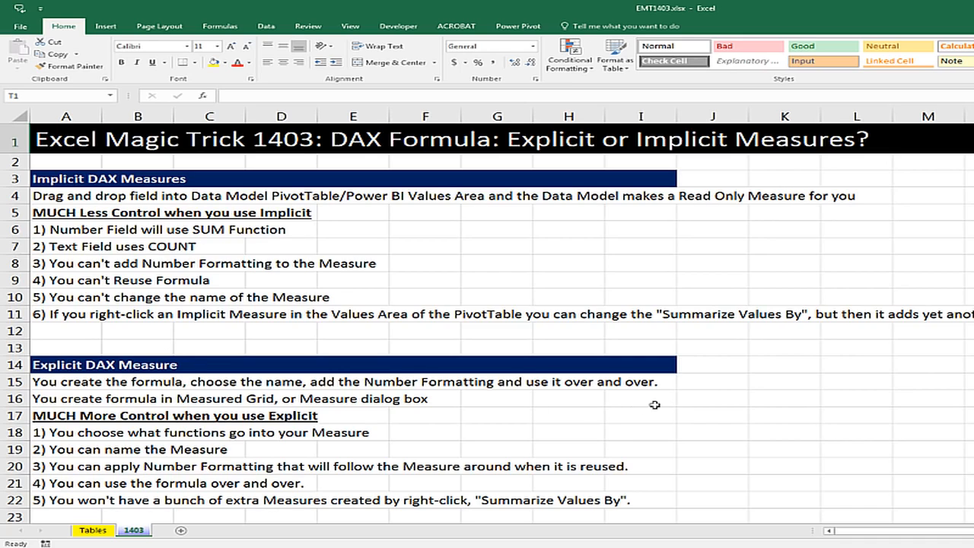
Review the sales, product, customer and date source tables on the Tables sheet
{"action": "left_click", "coordinate": [95, 532]}
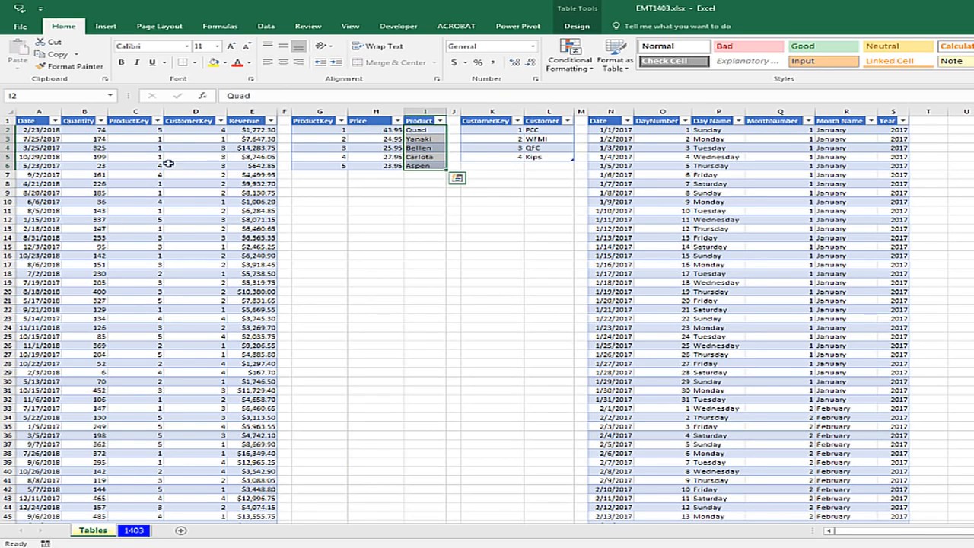
{"action": "left_click", "coordinate": [426, 148]}
{"action": "left_click", "coordinate": [544, 138]}
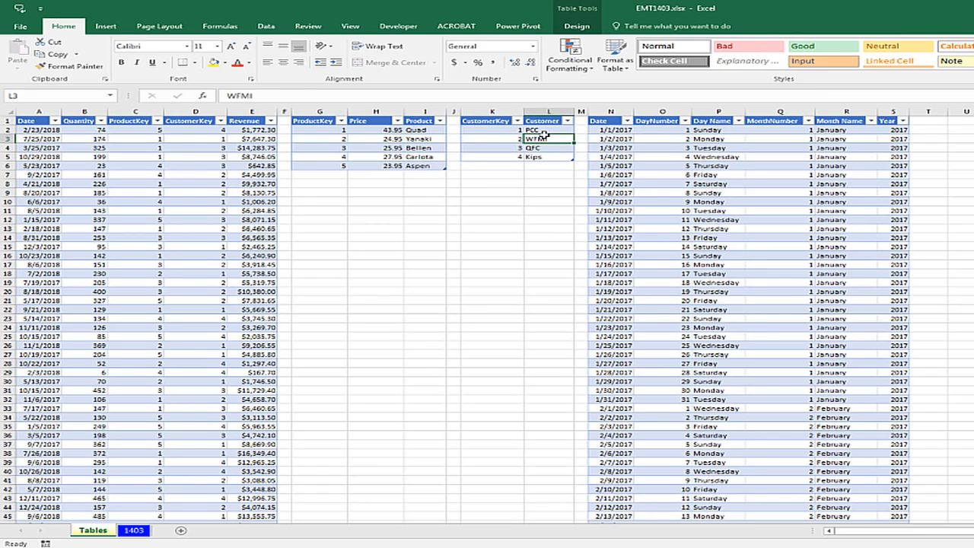
{"action": "left_click", "coordinate": [732, 174]}
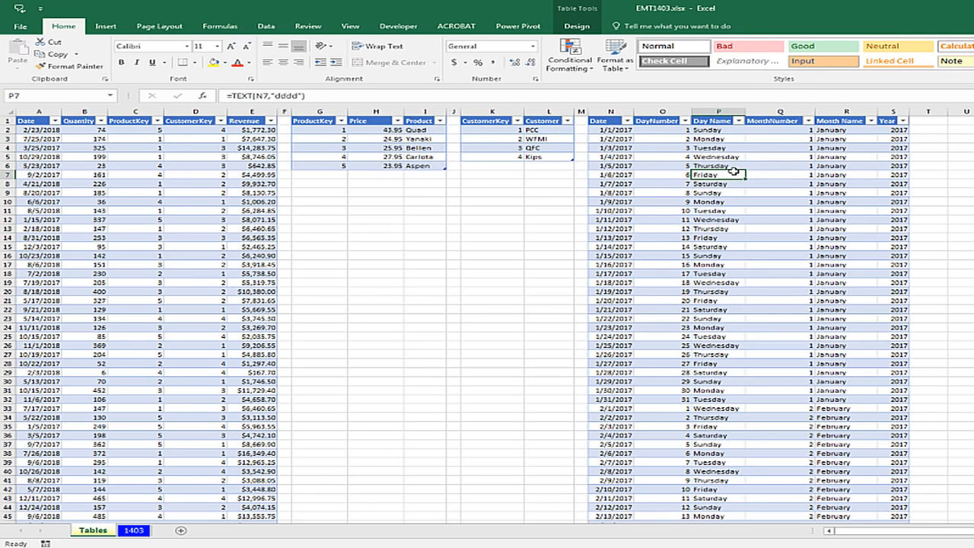
Open the Power Pivot data model, examine the table relationships in Diagram View, and return to Data View
{"action": "left_click", "coordinate": [520, 26]}
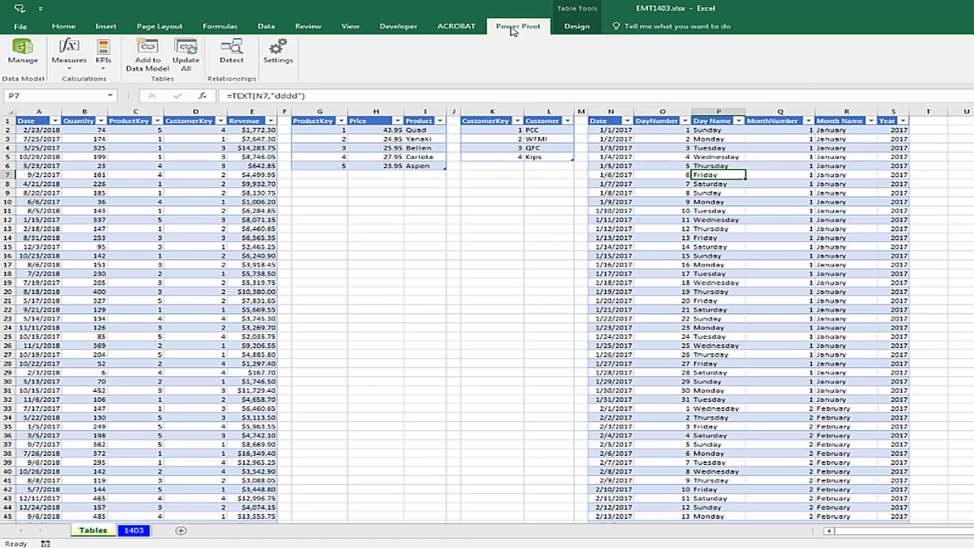
{"action": "left_click", "coordinate": [23, 55]}
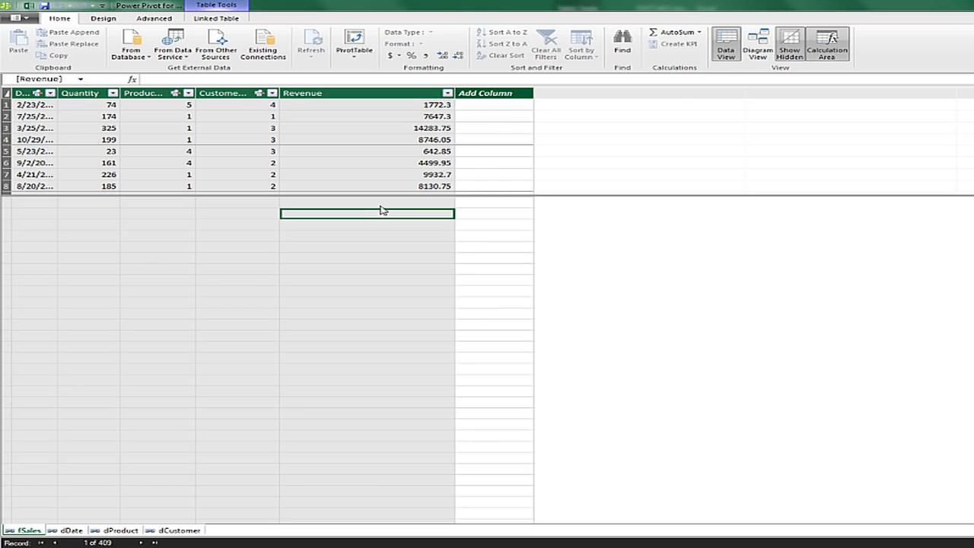
{"action": "left_click", "coordinate": [762, 55]}
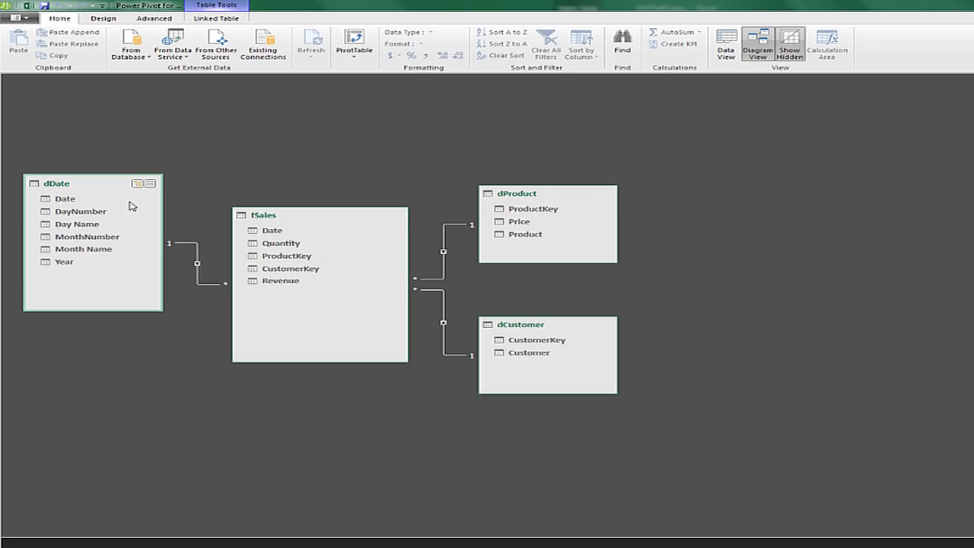
{"action": "left_click", "coordinate": [727, 53]}
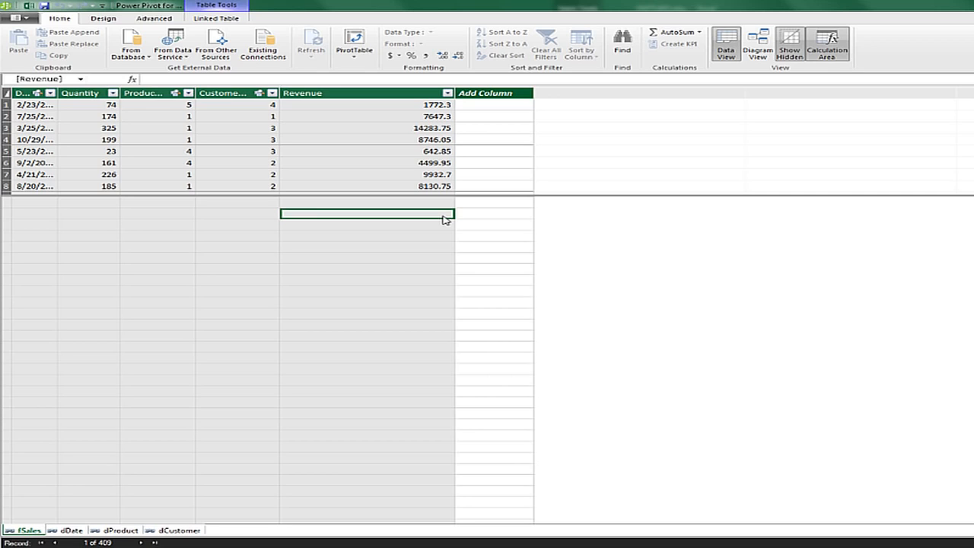
Create a PivotTable from the data model on a new worksheet and place dProduct's Product field in Rows
{"action": "left_click", "coordinate": [353, 40]}
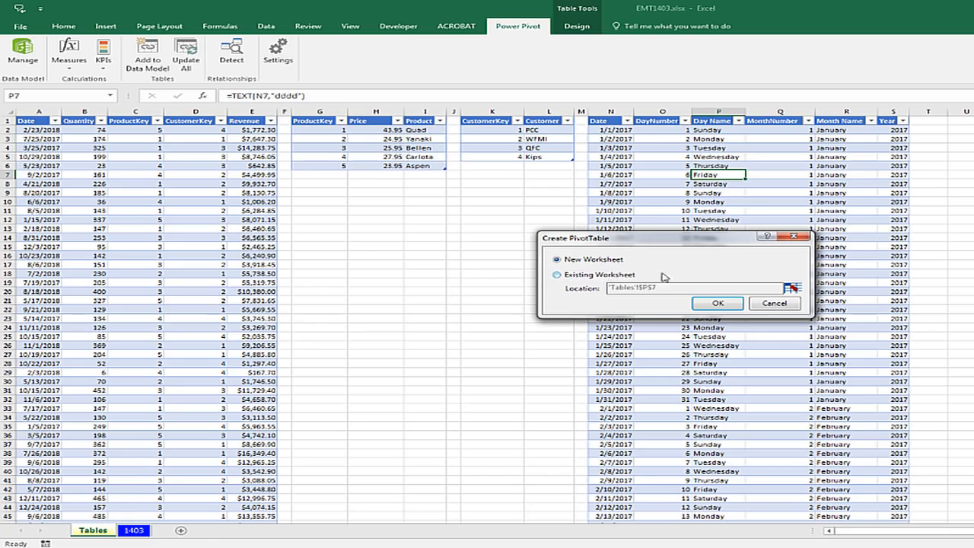
{"action": "left_click", "coordinate": [716, 304]}
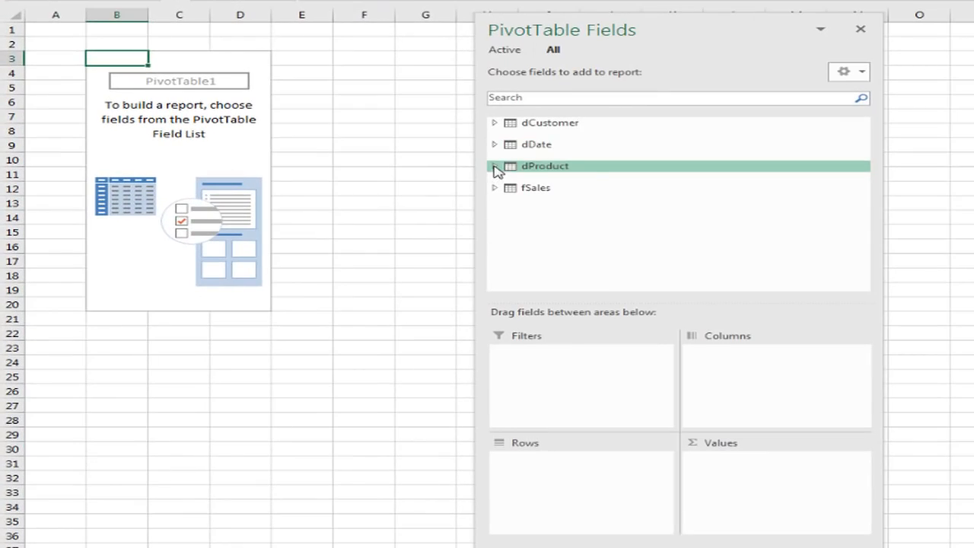
{"action": "left_click", "coordinate": [495, 165]}
{"action": "left_click_drag", "start_coordinate": [557, 213], "coordinate": [609, 491]}
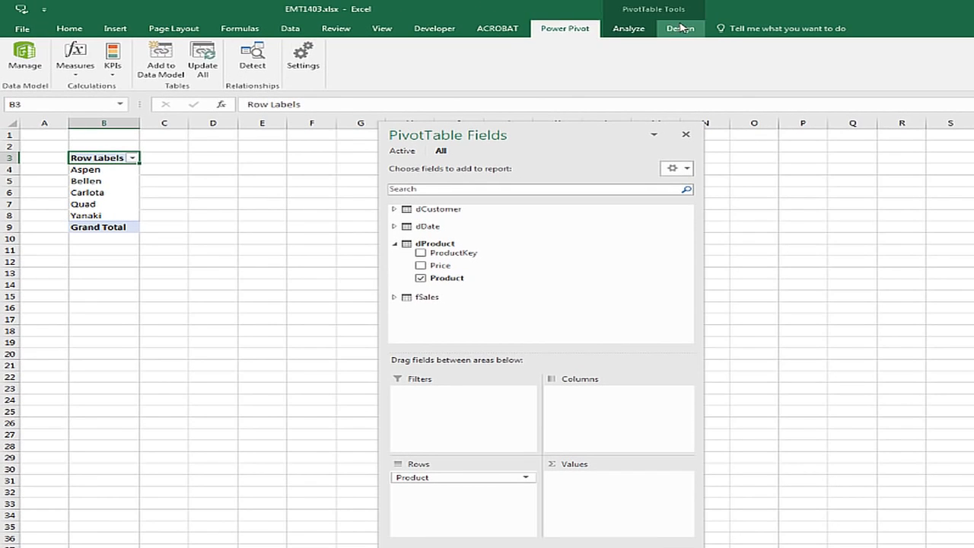
Change the PivotTable's report layout so the row header shows the field name Product
{"action": "left_click", "coordinate": [680, 28]}
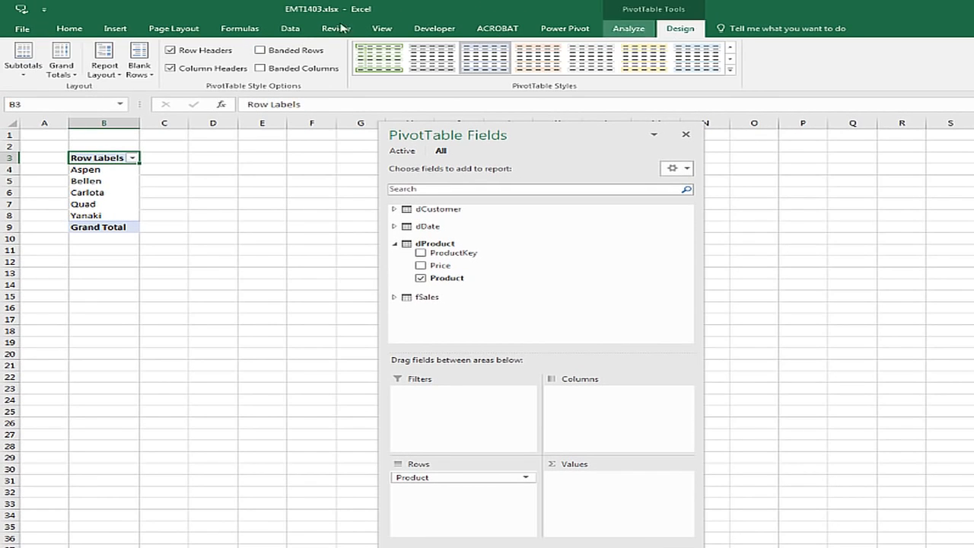
{"action": "left_click", "coordinate": [105, 61]}
{"action": "left_click", "coordinate": [119, 144]}
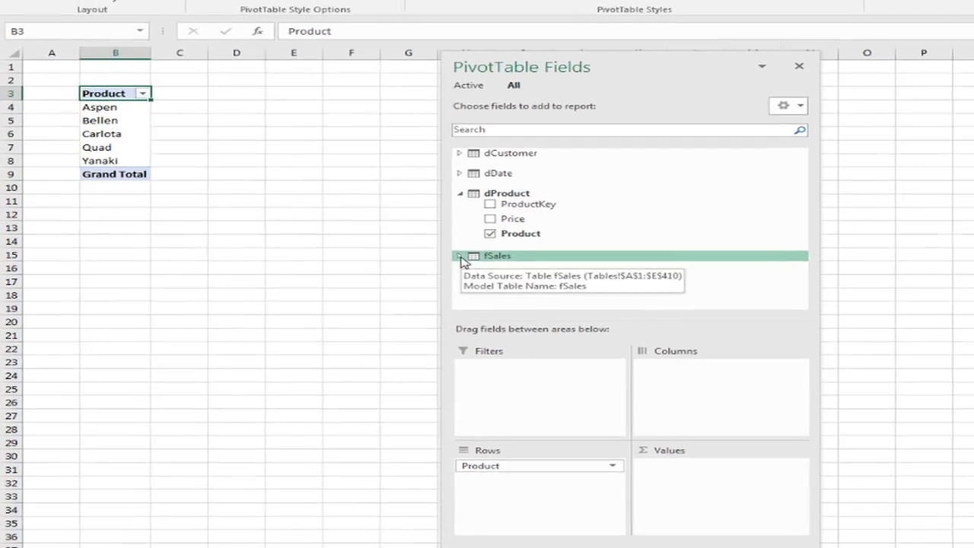
Add the Revenue field from fSales to the PivotTable's Values area as an implicit measure
{"action": "left_click", "coordinate": [411, 292]}
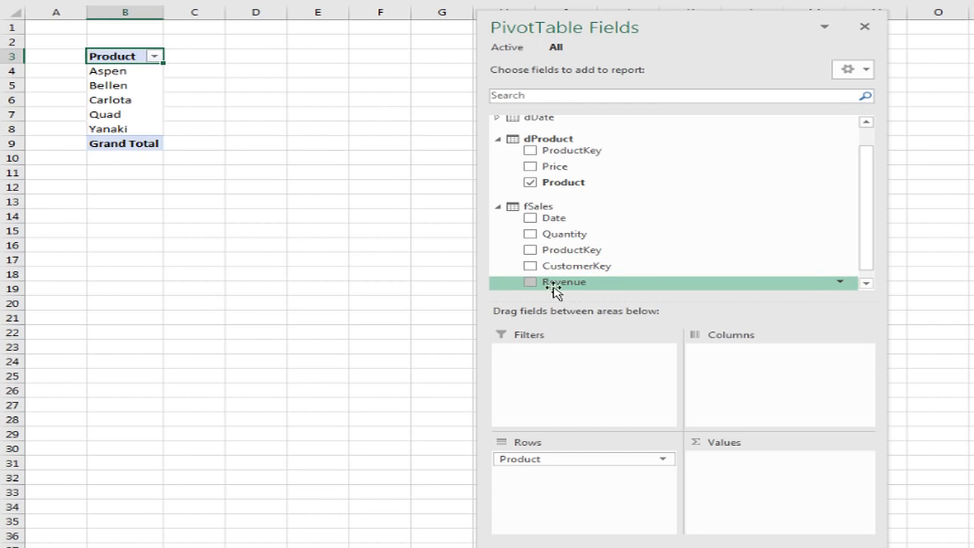
{"action": "left_click_drag", "start_coordinate": [560, 286], "coordinate": [764, 485]}
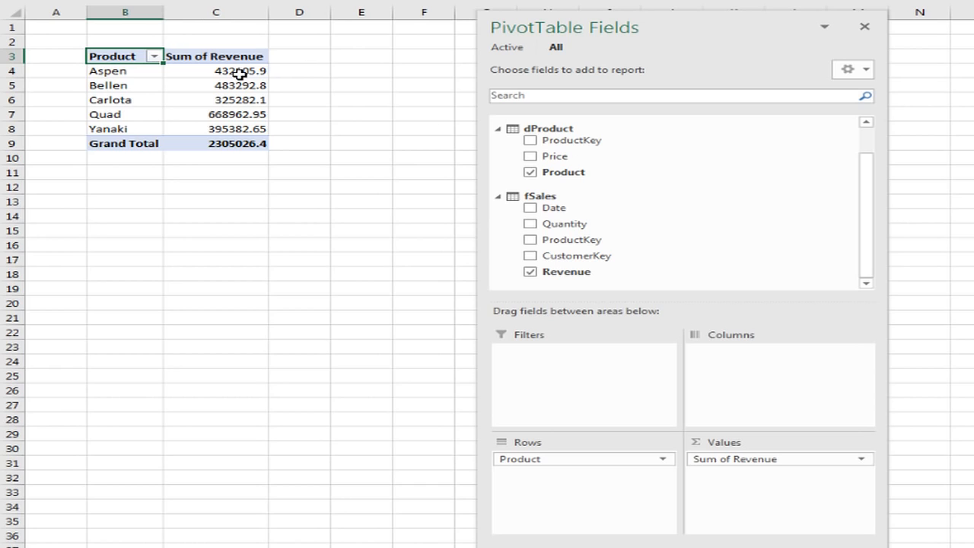
Add Product from dProduct and ProductKey from fSales to Values, and move the field list clear of the PivotTable
{"action": "mouse_move", "coordinate": [222, 73]}
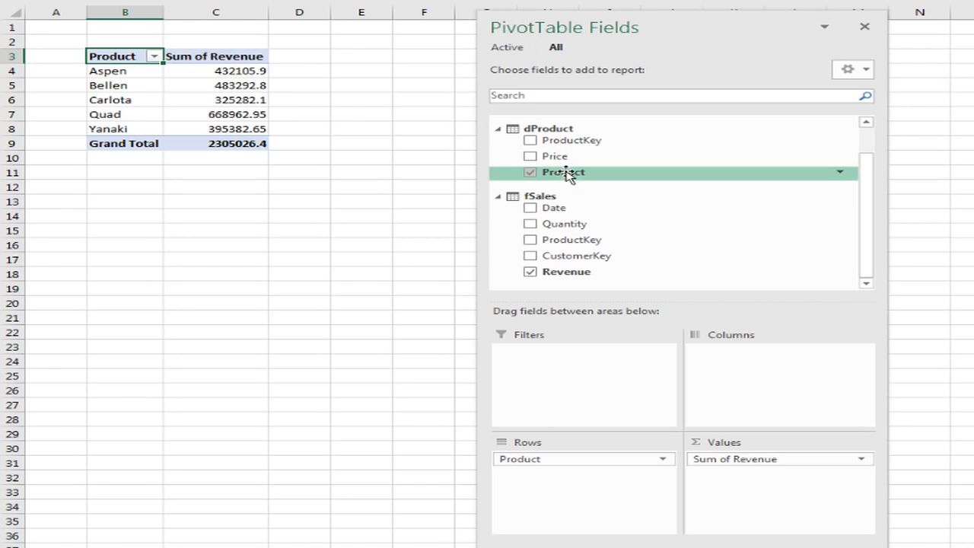
{"action": "left_click_drag", "start_coordinate": [553, 177], "coordinate": [740, 495]}
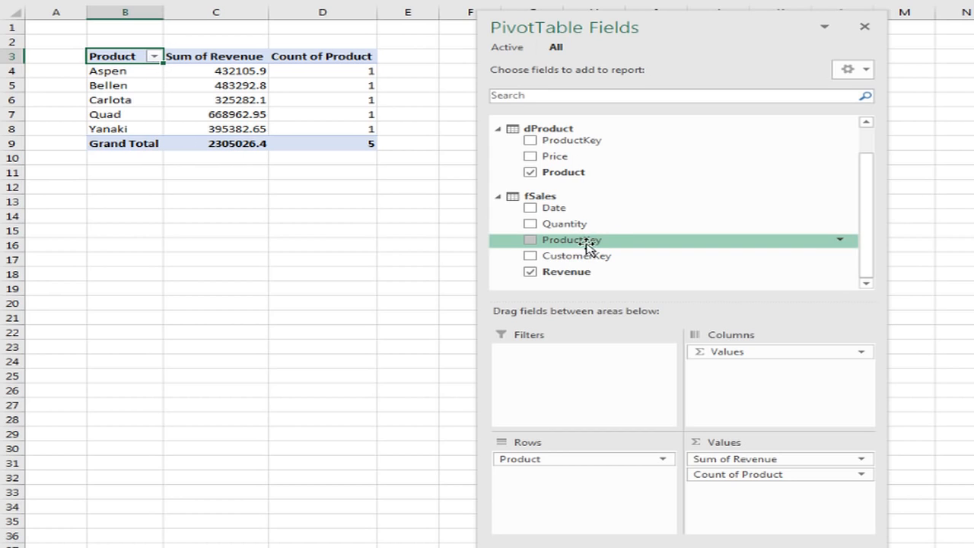
{"action": "left_click_drag", "start_coordinate": [563, 241], "coordinate": [798, 506]}
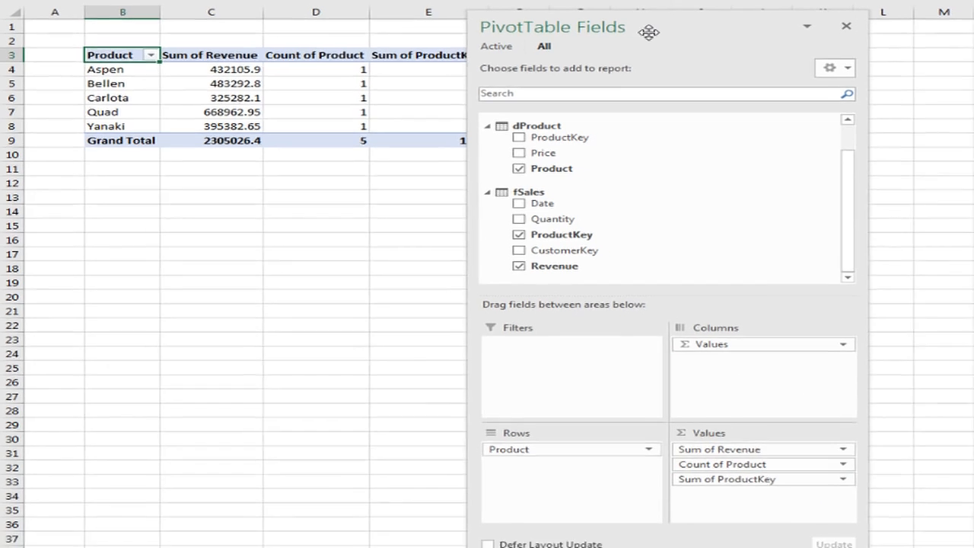
{"action": "left_click_drag", "start_coordinate": [685, 28], "coordinate": [851, 39]}
{"action": "left_click_drag", "start_coordinate": [792, 38], "coordinate": [812, 38]}
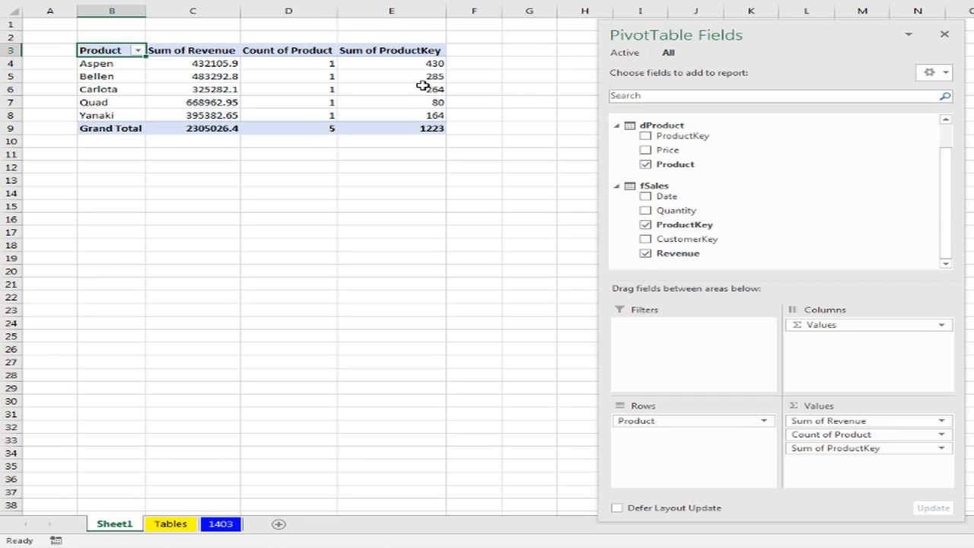
Summarize the PivotTable's ProductKey values by Count
{"action": "mouse_move", "coordinate": [423, 85]}
{"action": "mouse_move", "coordinate": [426, 83]}
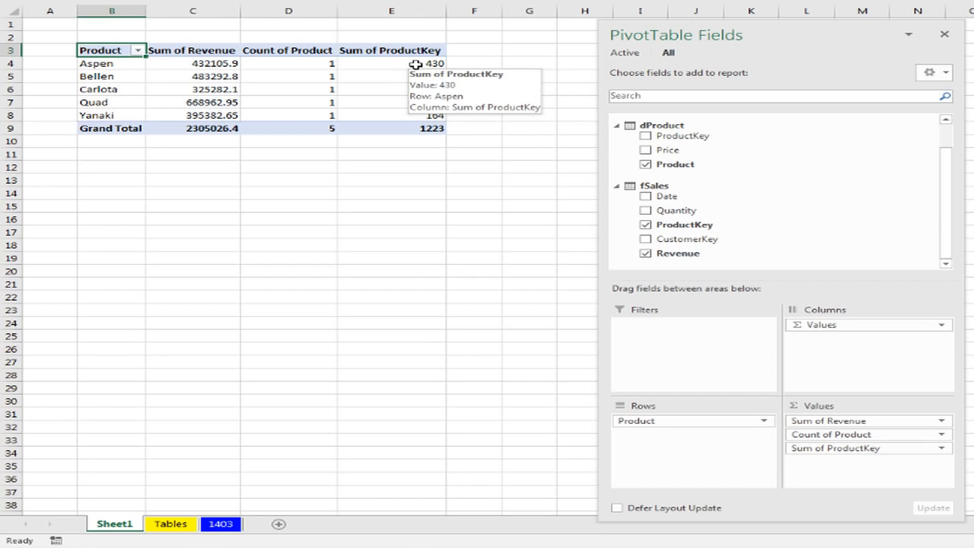
{"action": "right_click", "coordinate": [417, 66]}
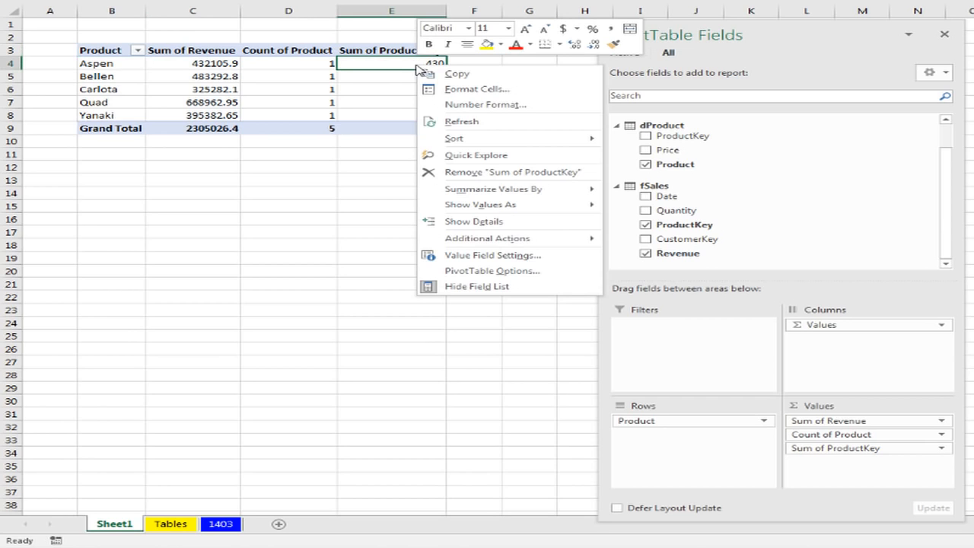
{"action": "mouse_move", "coordinate": [487, 196]}
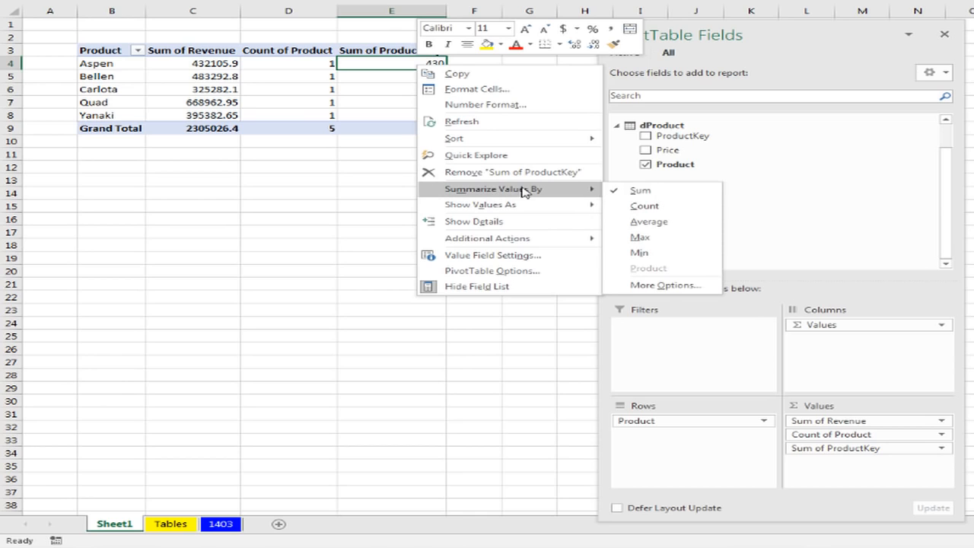
{"action": "left_click", "coordinate": [649, 212]}
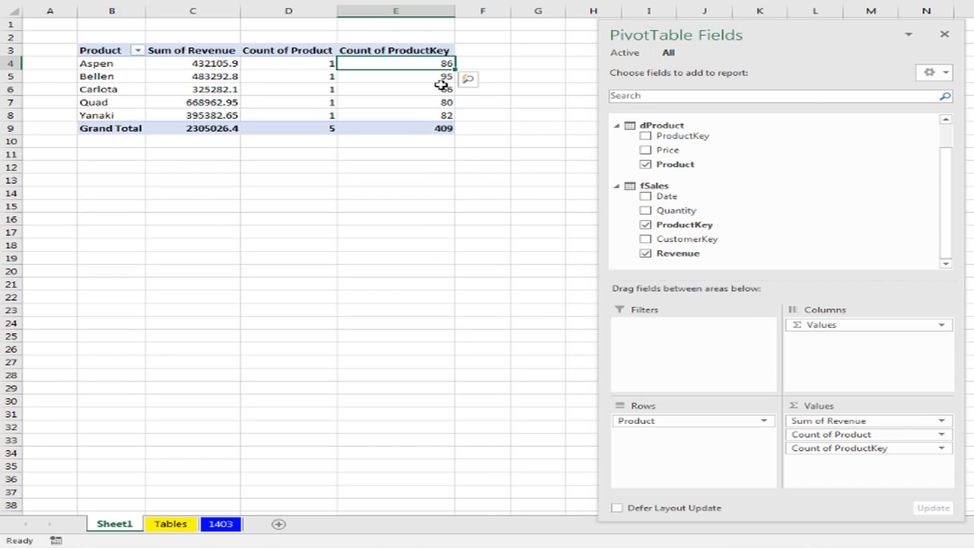
{"action": "mouse_move", "coordinate": [442, 85]}
Format the Sum of Revenue values as Currency with the $ symbol and two decimal places
{"action": "left_click", "coordinate": [195, 63]}
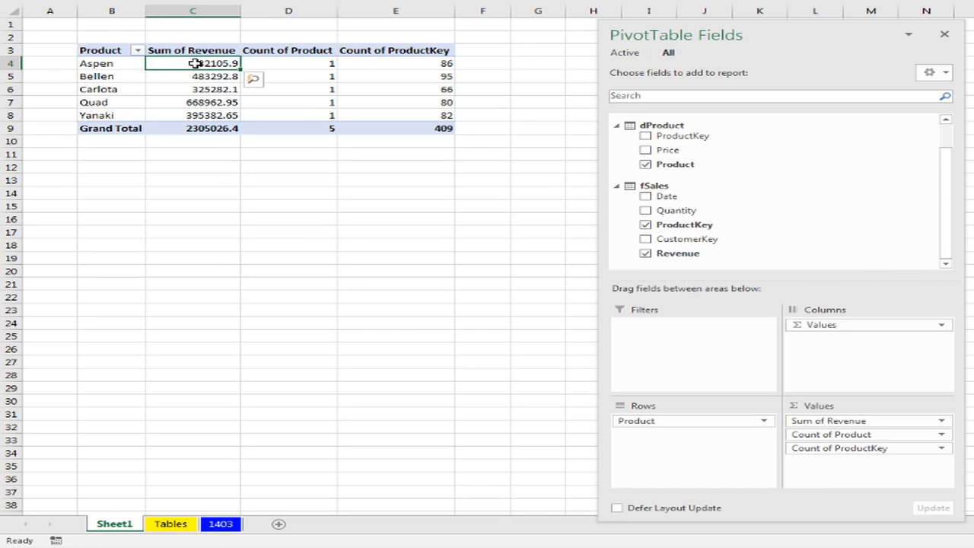
{"action": "right_click", "coordinate": [195, 64]}
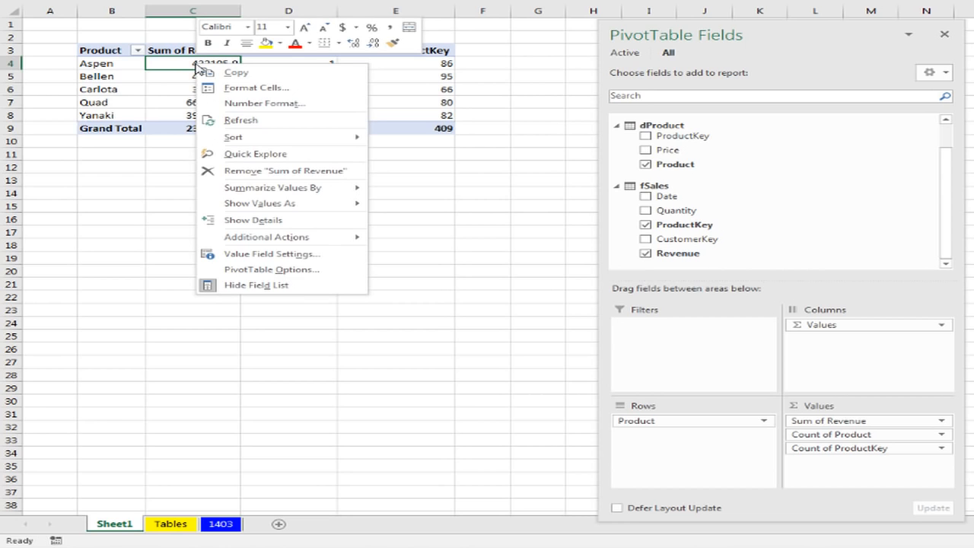
{"action": "left_click", "coordinate": [230, 102]}
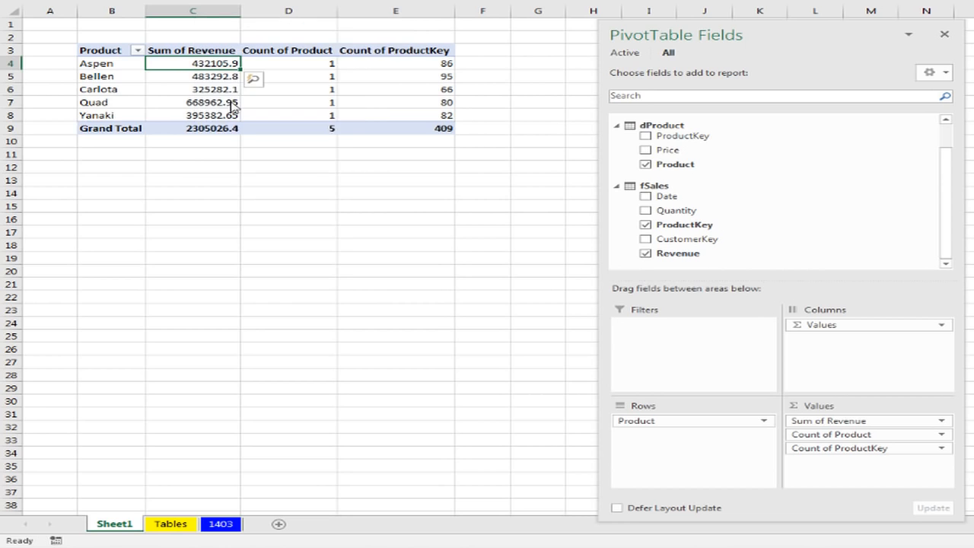
{"action": "left_click_drag", "start_coordinate": [222, 0], "coordinate": [562, 58]}
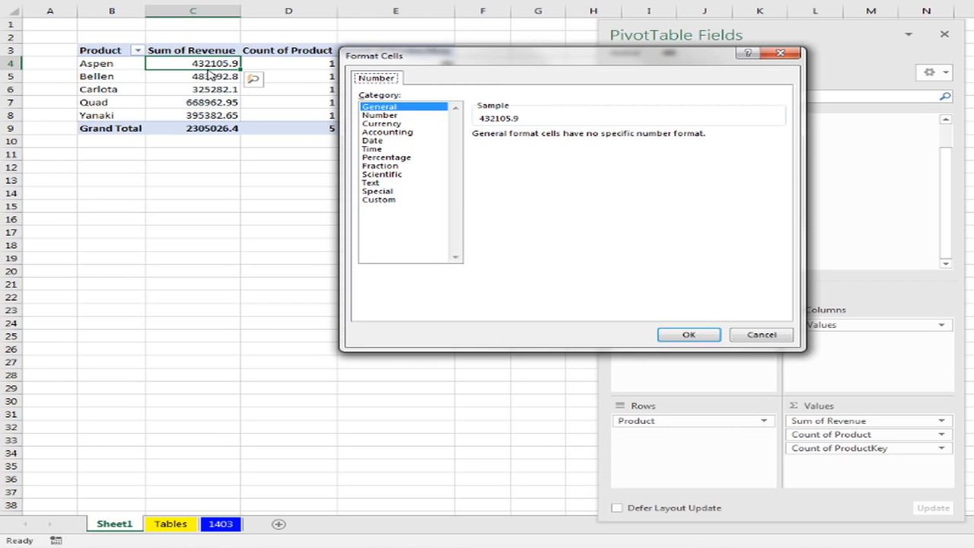
{"action": "left_click", "coordinate": [383, 125]}
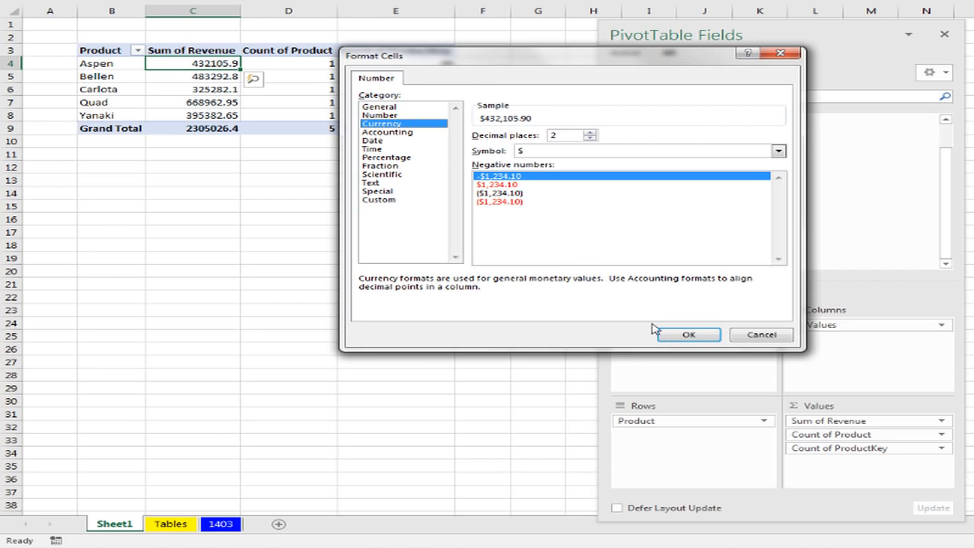
{"action": "left_click", "coordinate": [685, 334]}
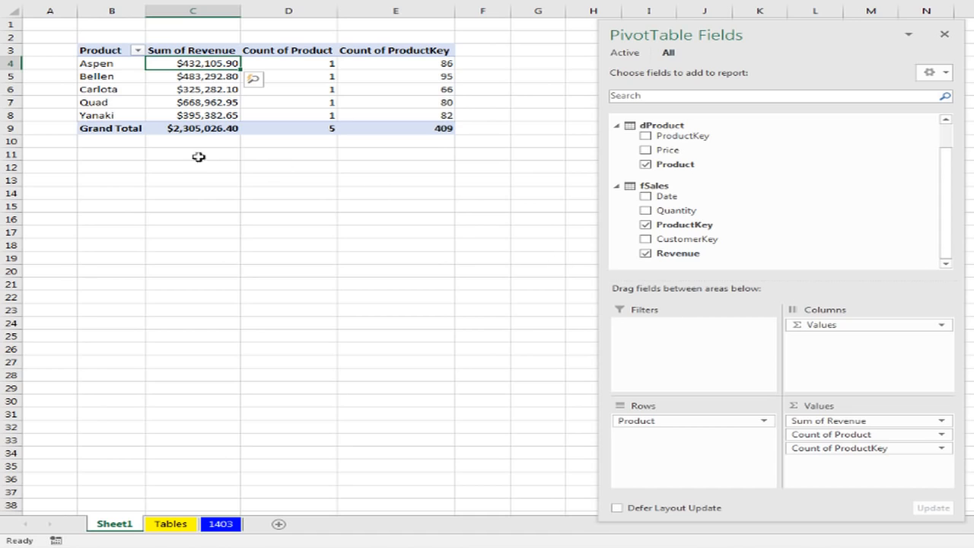
Insert a second PivotTable from the workbook's Data Model at cell B12 of the existing worksheet
{"action": "left_click", "coordinate": [121, 165]}
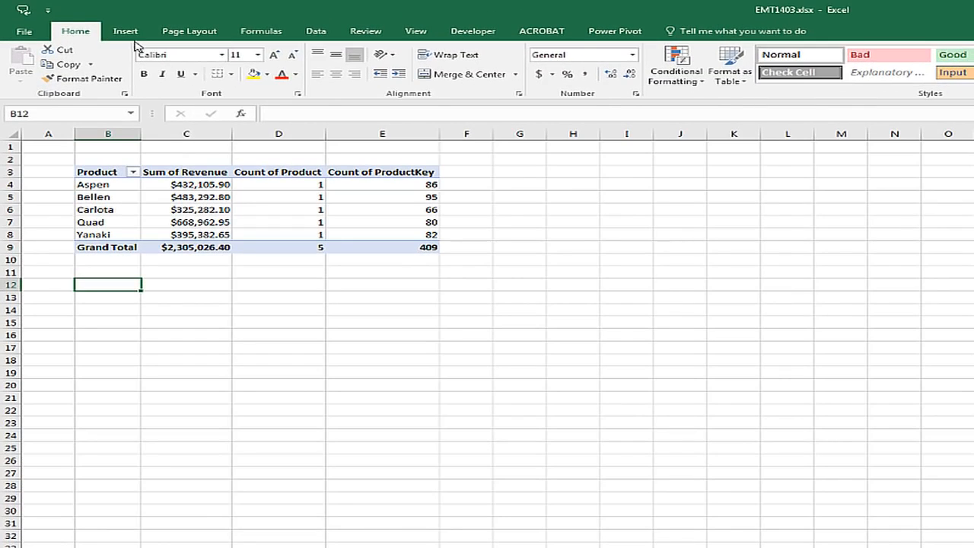
{"action": "left_click", "coordinate": [126, 30]}
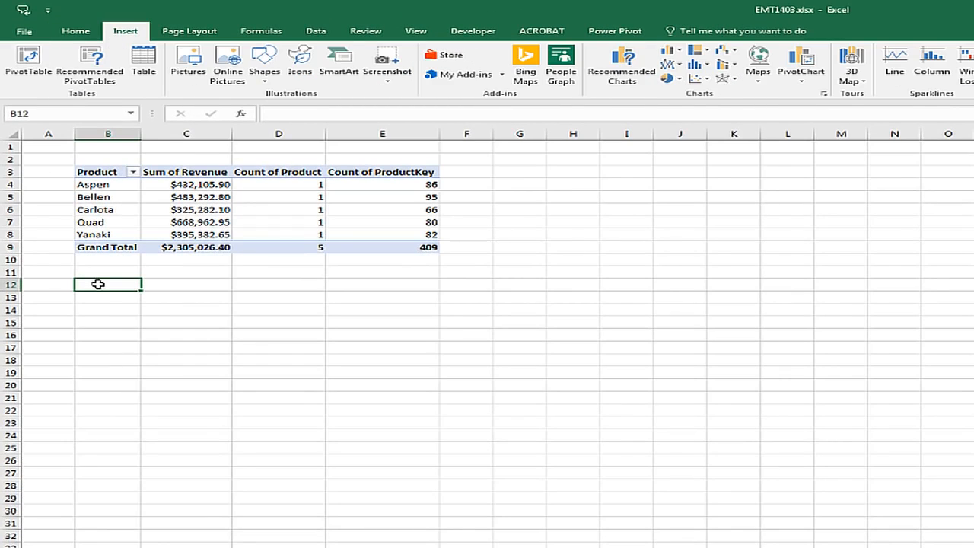
{"action": "key", "text": "alt+n"}
{"action": "key", "text": "v"}
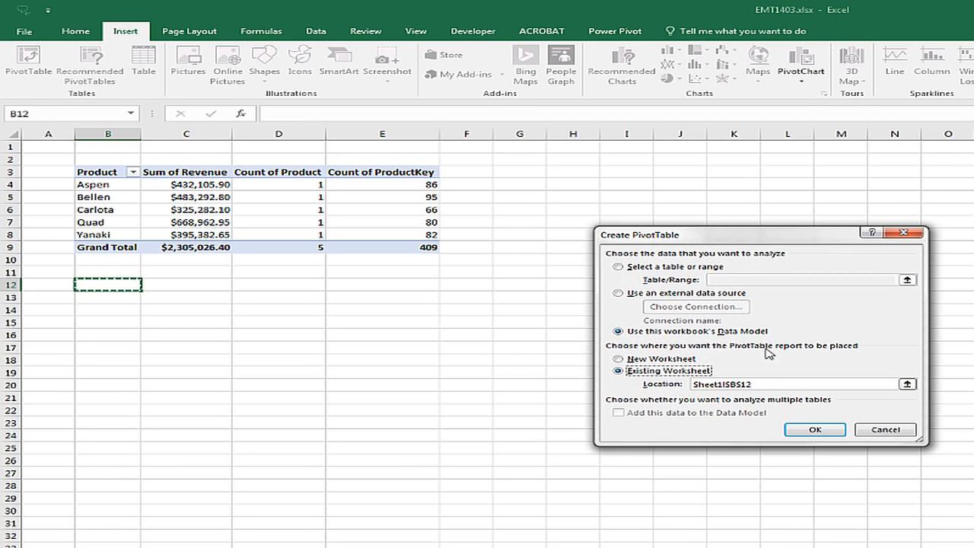
{"action": "left_click", "coordinate": [815, 431]}
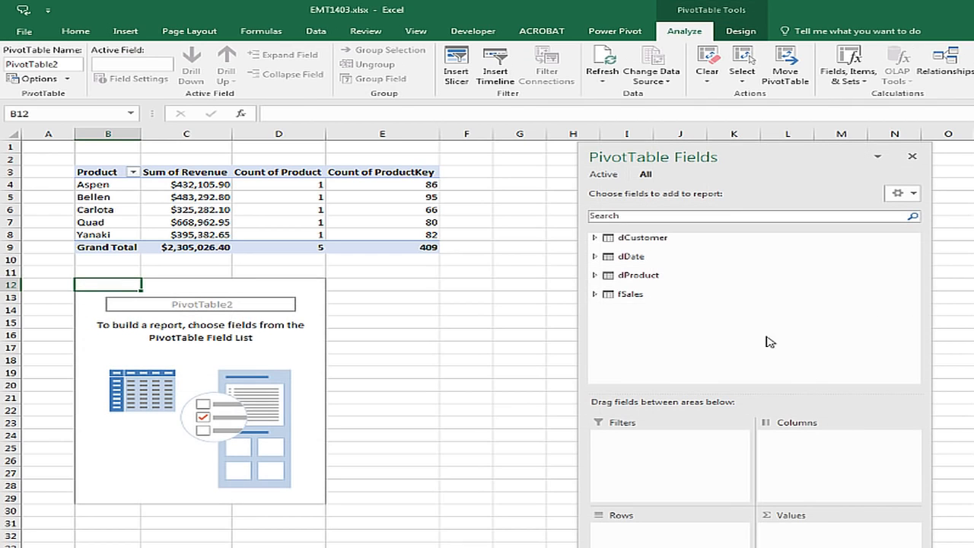
Add Customer from dCustomer to Rows and Revenue from fSales to Values in the second PivotTable
{"action": "left_click", "coordinate": [605, 239]}
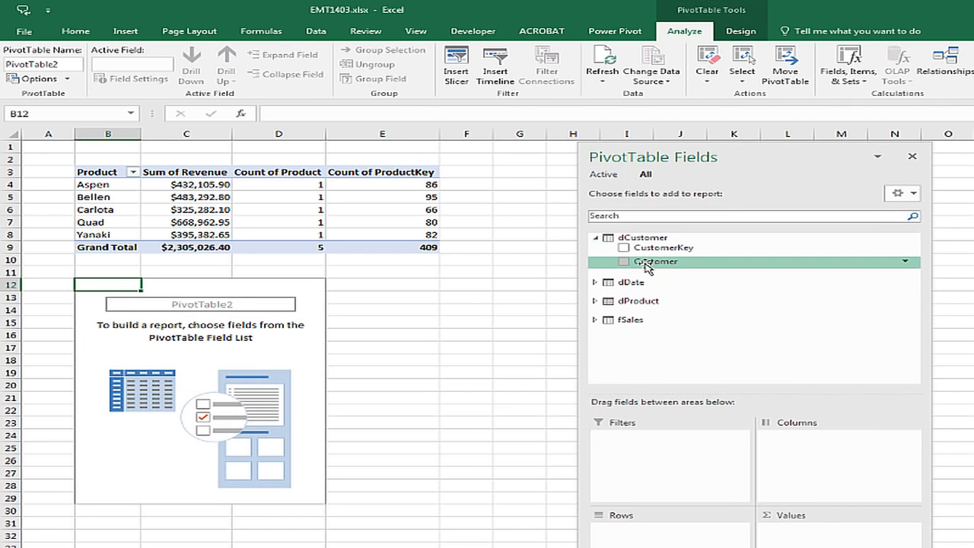
{"action": "left_click_drag", "start_coordinate": [646, 266], "coordinate": [700, 534]}
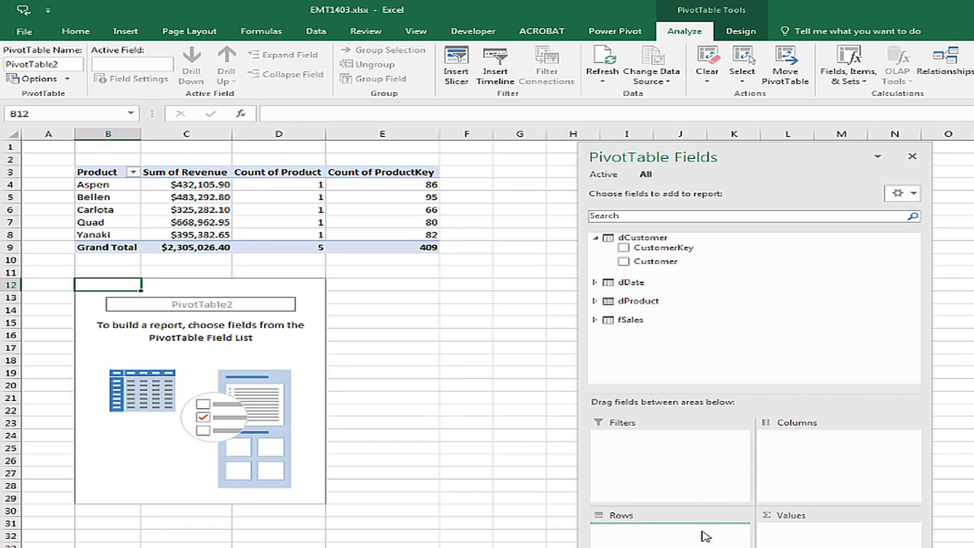
{"action": "left_click", "coordinate": [597, 320]}
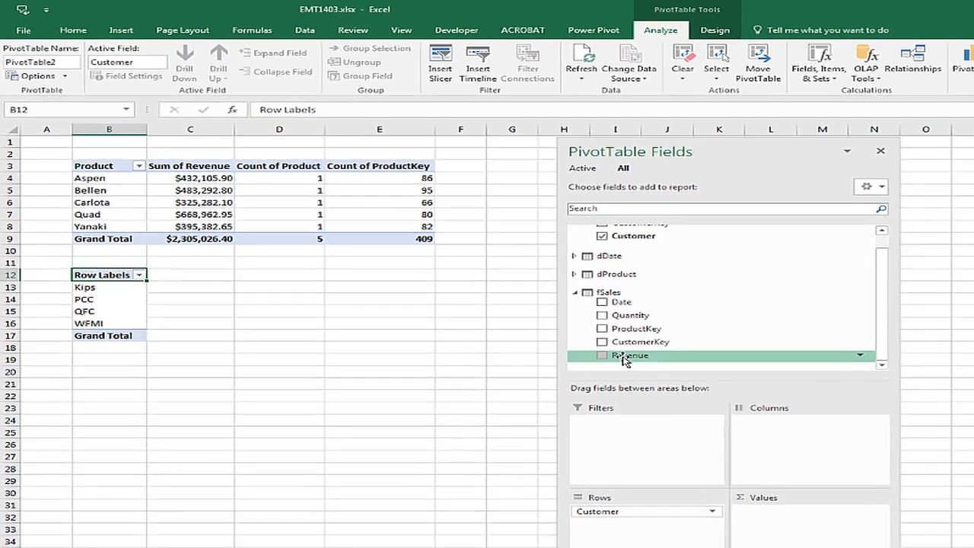
{"action": "left_click_drag", "start_coordinate": [646, 372], "coordinate": [827, 516]}
{"action": "left_click_drag", "start_coordinate": [778, 482], "coordinate": [787, 516]}
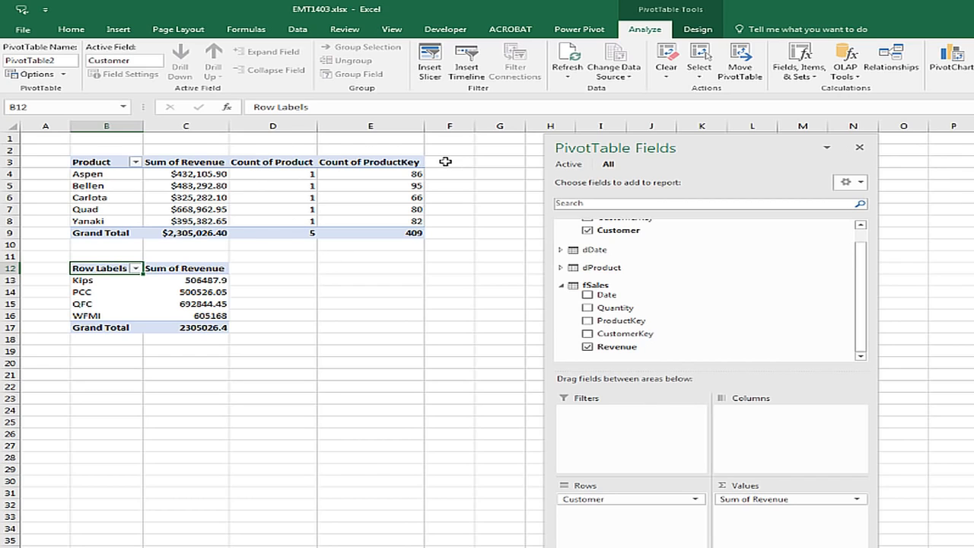
Format the second PivotTable's Sum of Revenue values as Currency with the $ symbol and two decimal places
{"action": "right_click", "coordinate": [192, 279]}
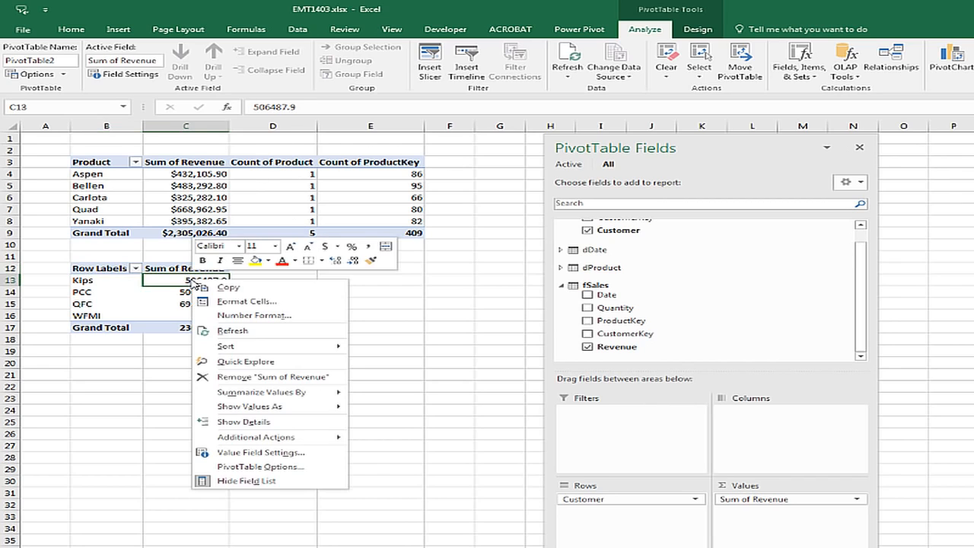
{"action": "left_click", "coordinate": [229, 315]}
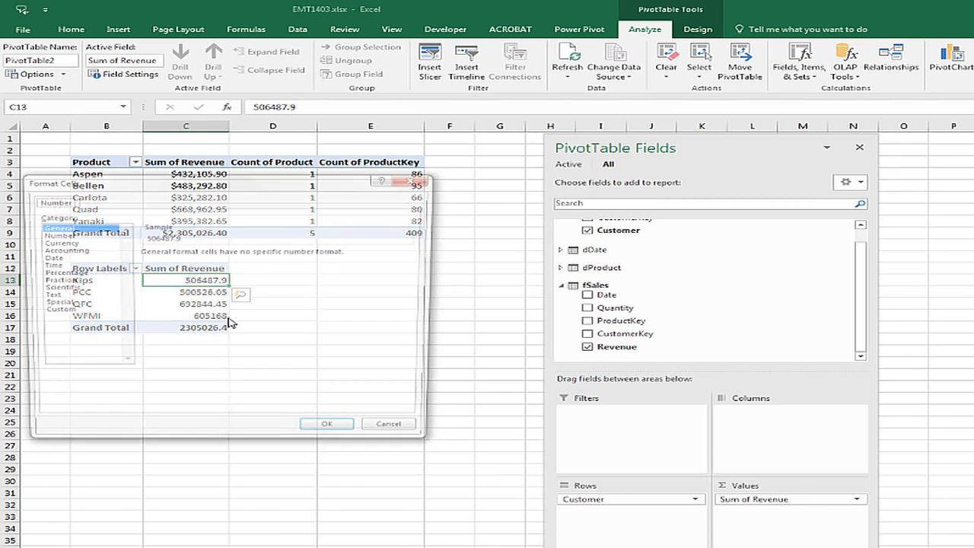
{"action": "left_click", "coordinate": [64, 244]}
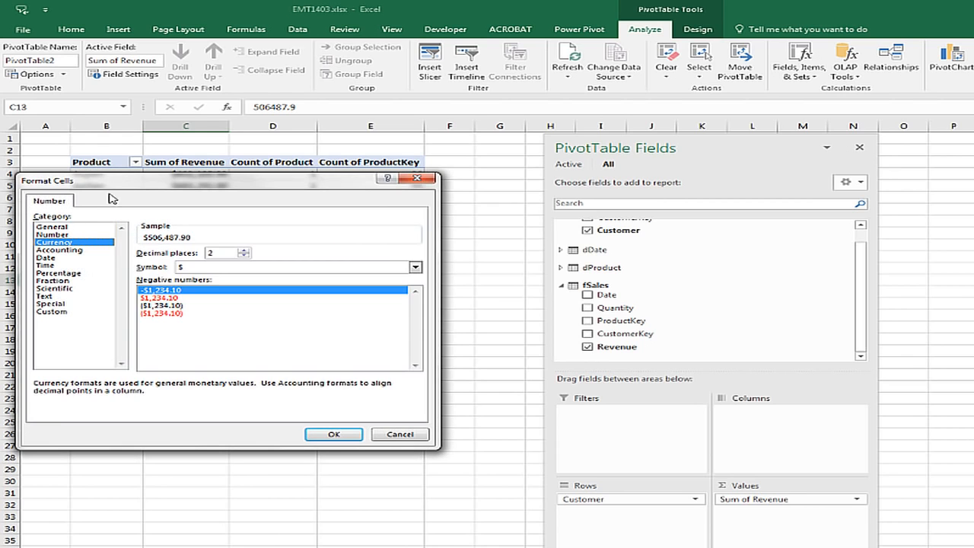
{"action": "left_click_drag", "start_coordinate": [128, 184], "coordinate": [484, 221]}
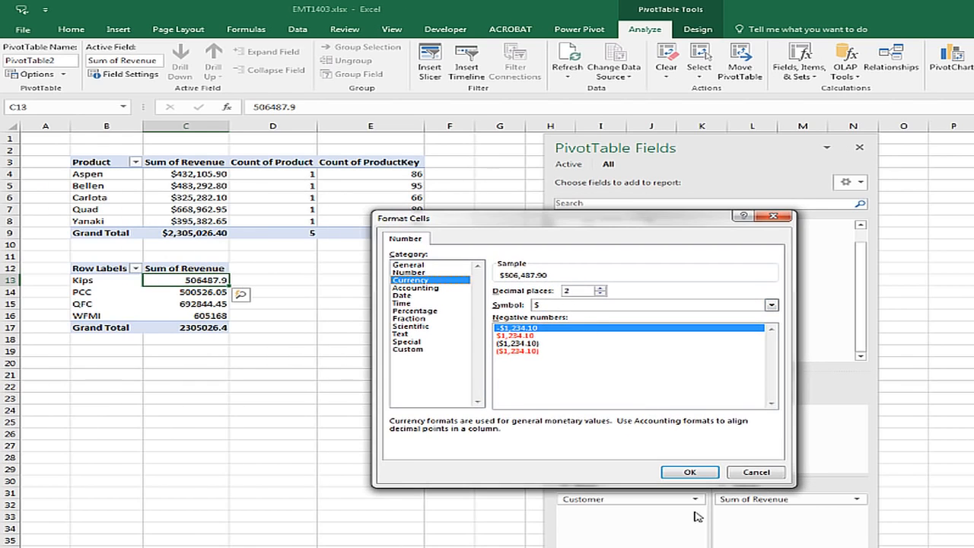
{"action": "left_click", "coordinate": [690, 472]}
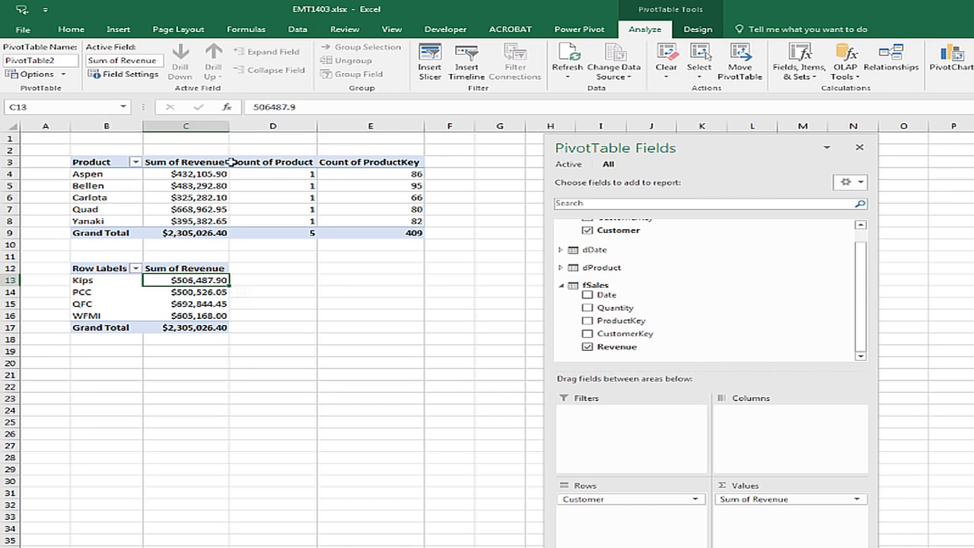
{"action": "left_click", "coordinate": [203, 180]}
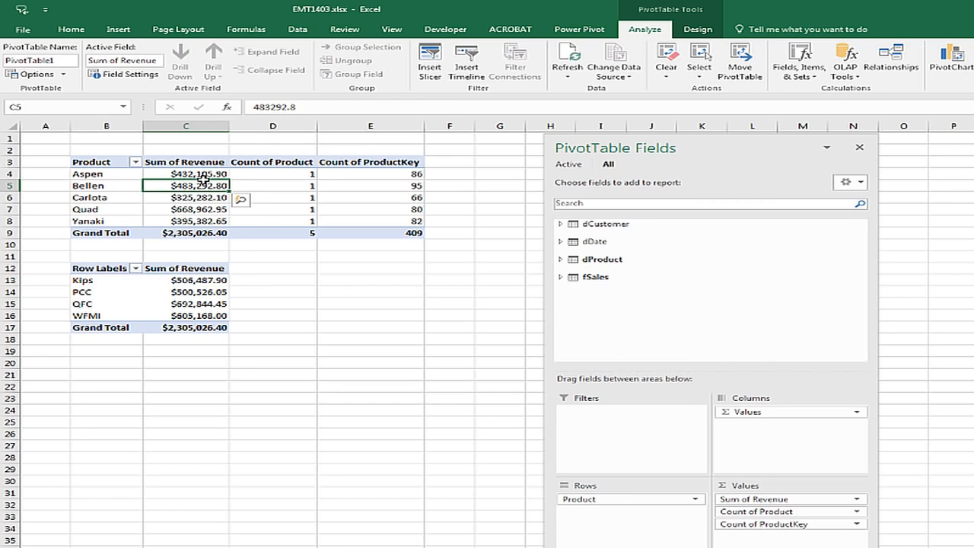
{"action": "left_click", "coordinate": [208, 295]}
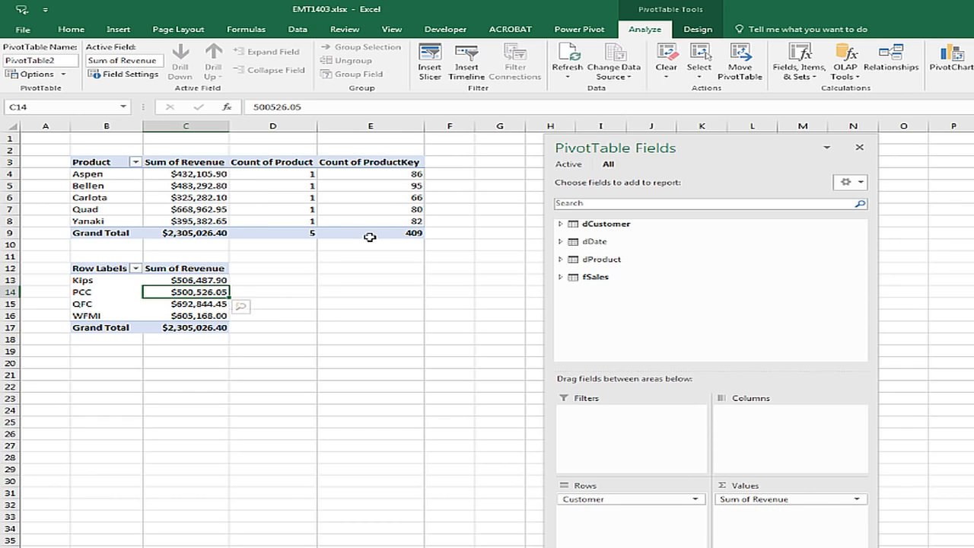
{"action": "left_click", "coordinate": [398, 206]}
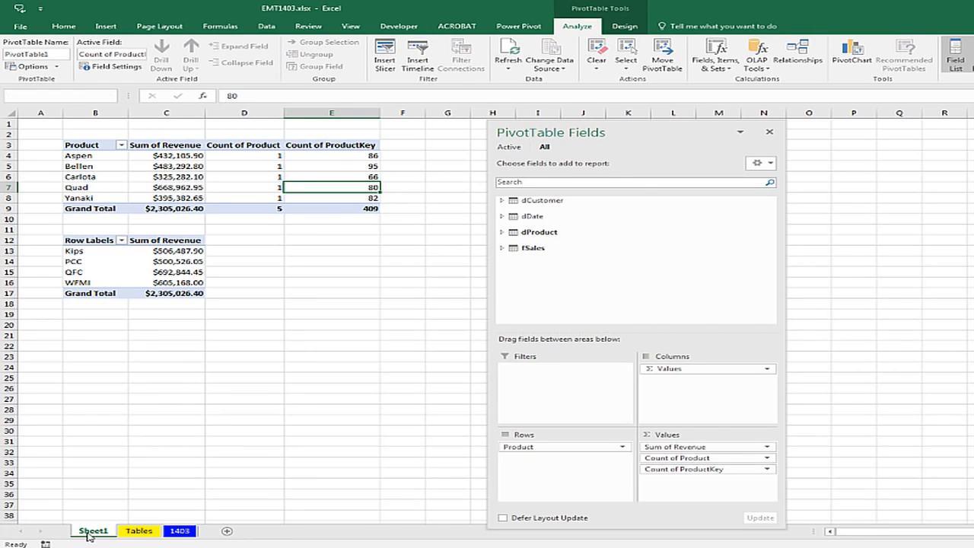
Rename the worksheet Sheet1 as PT
{"action": "double_click", "coordinate": [90, 531]}
{"action": "type", "text": "PT"}
{"action": "key", "text": "Return"}
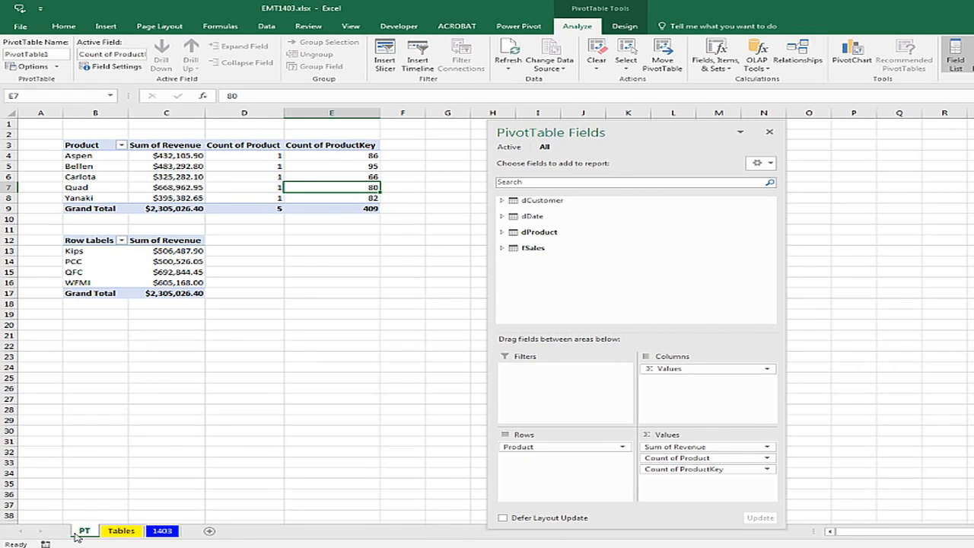
Open the Data Model in the Power Pivot window and check the calculation areas of fSales and dProduct for measures
{"action": "left_click", "coordinate": [527, 32]}
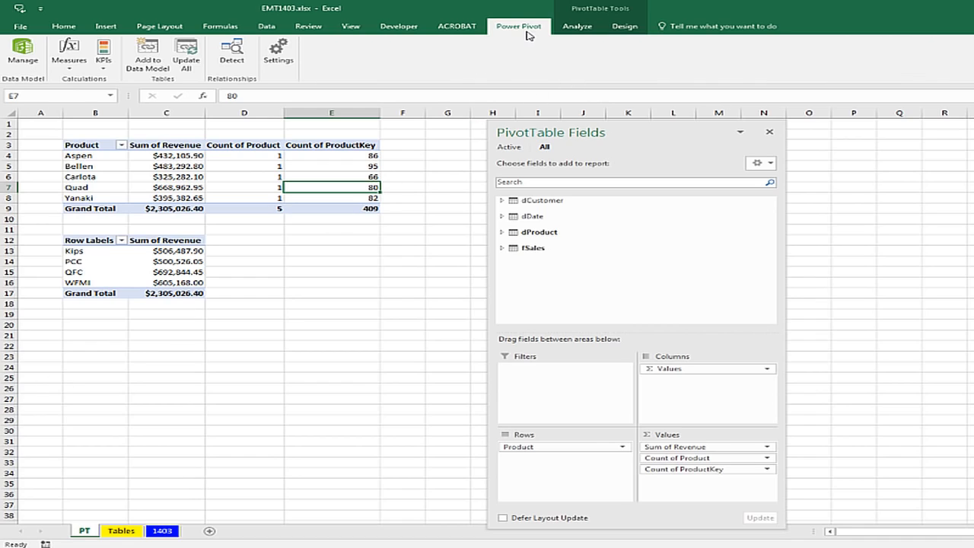
{"action": "left_click", "coordinate": [24, 55]}
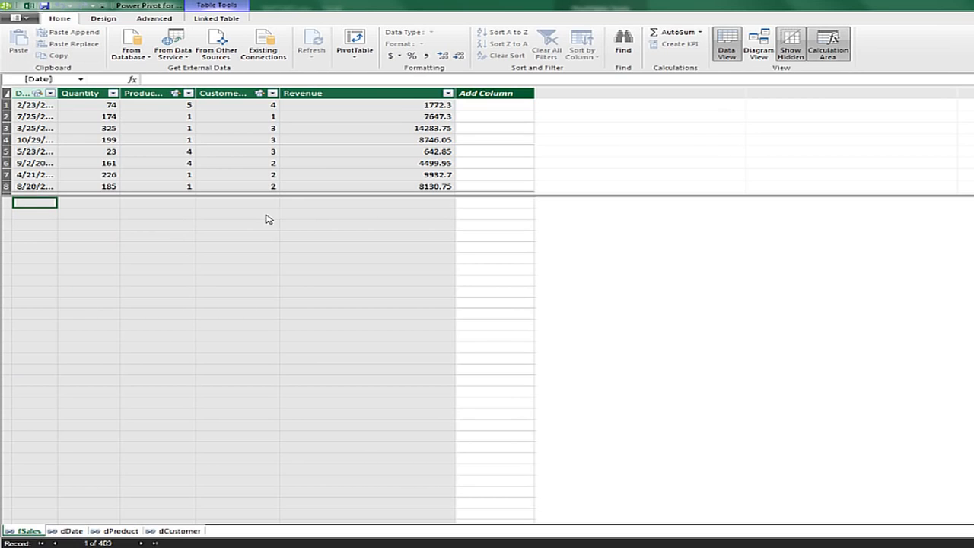
{"action": "left_click", "coordinate": [333, 215]}
{"action": "left_click", "coordinate": [331, 226]}
{"action": "left_click", "coordinate": [325, 238]}
{"action": "left_click", "coordinate": [122, 531]}
{"action": "left_click", "coordinate": [137, 221]}
{"action": "left_click_drag", "start_coordinate": [134, 201], "coordinate": [144, 164]}
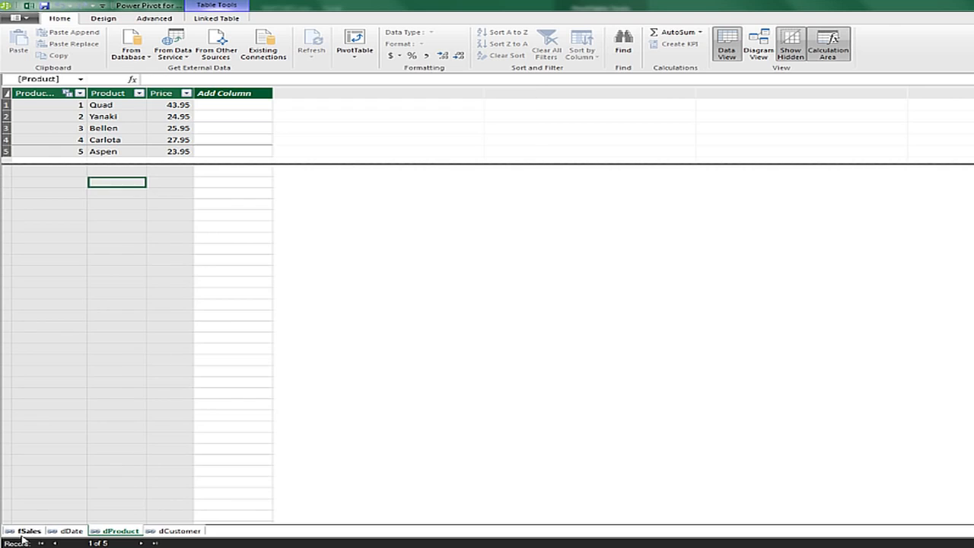
Begin a trial formula tttt:=[ in fSales' calculation area to list the available measures, and discard it
{"action": "left_click", "coordinate": [28, 531]}
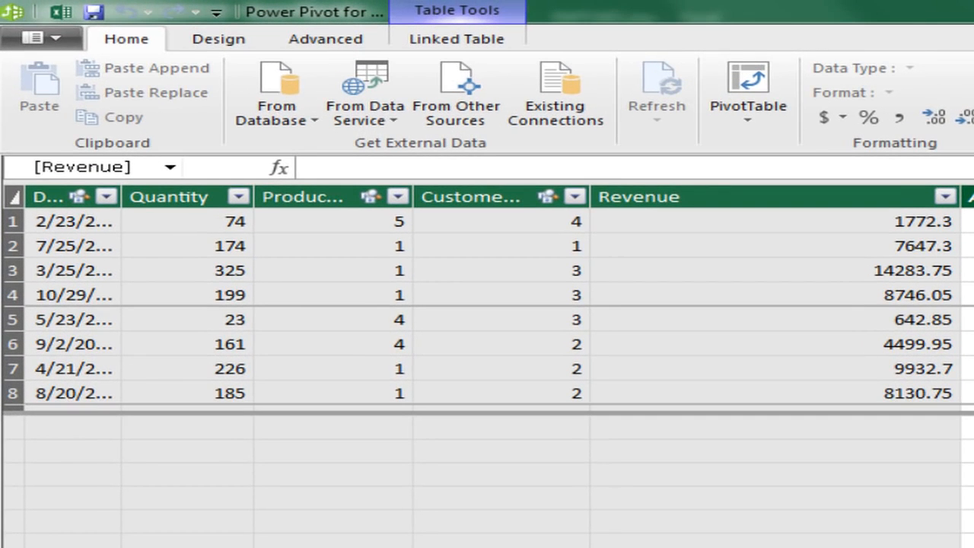
{"action": "left_click", "coordinate": [368, 214]}
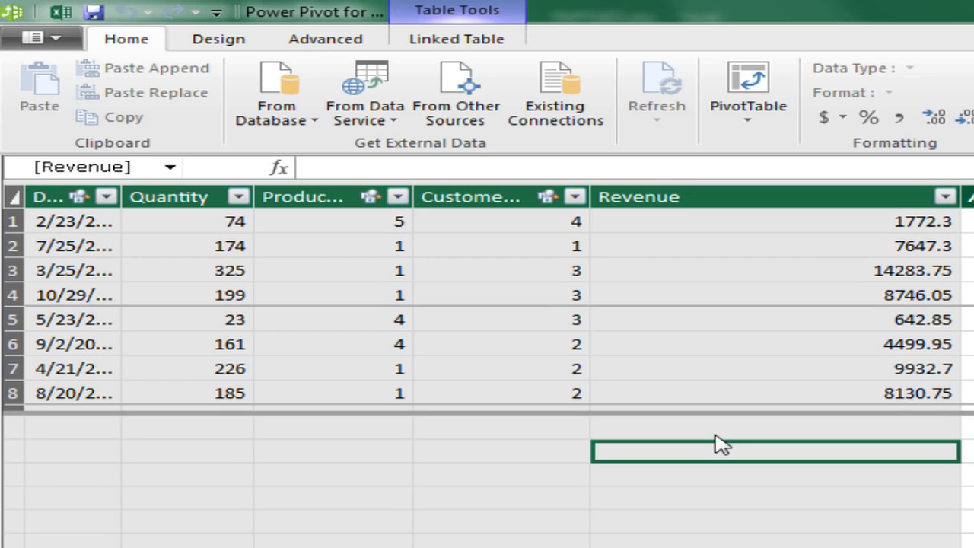
{"action": "left_click", "coordinate": [322, 165]}
{"action": "type", "text": "tttt"}
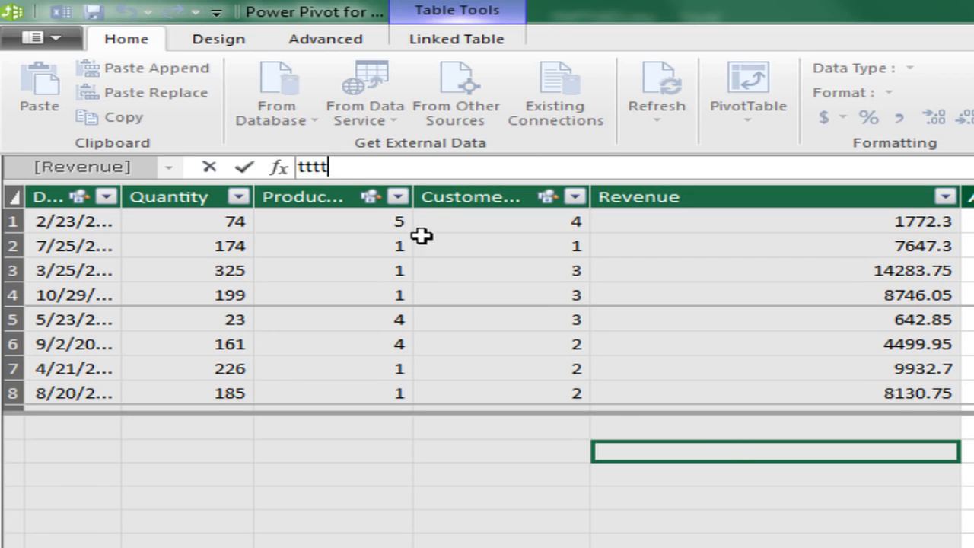
{"action": "type", "text": ":="}
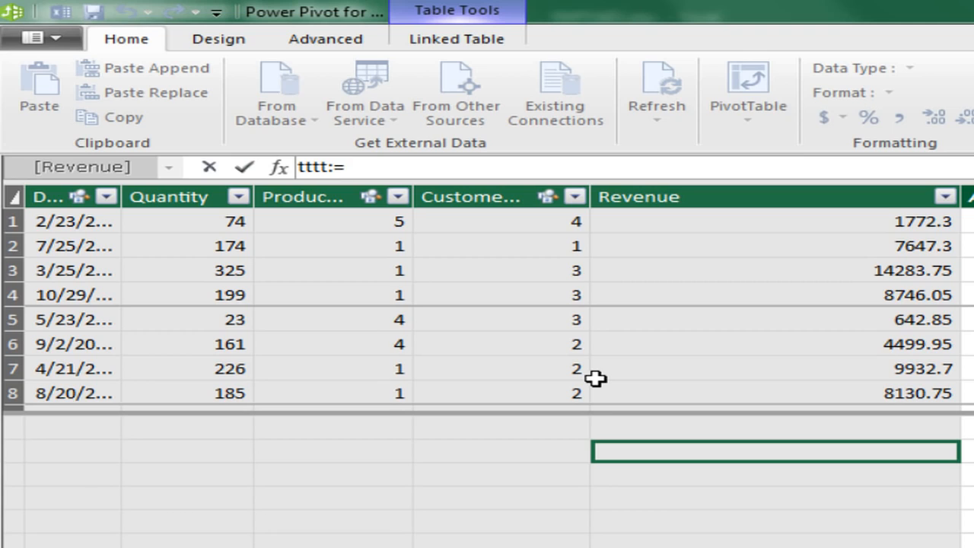
{"action": "type", "text": "["}
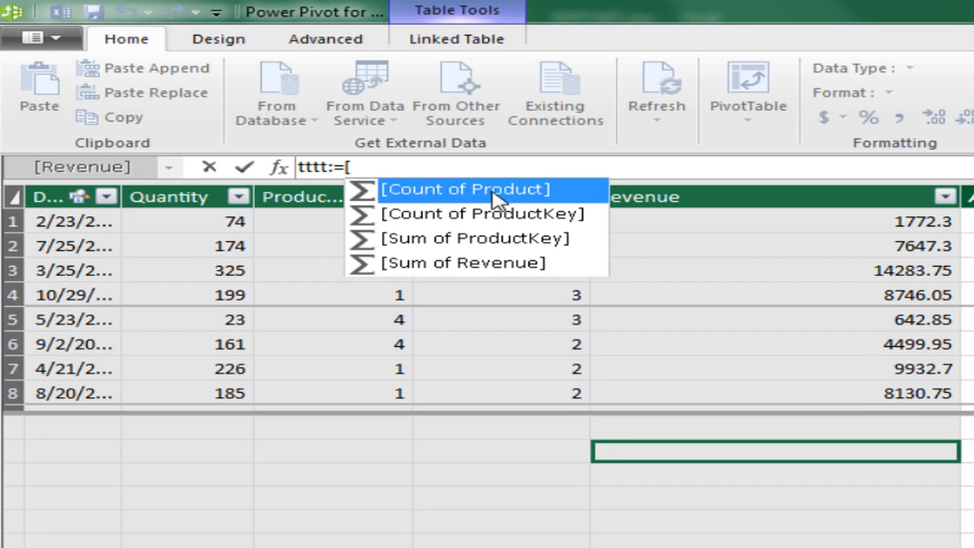
{"action": "key", "text": "Escape"}
{"action": "key", "text": "Escape"}
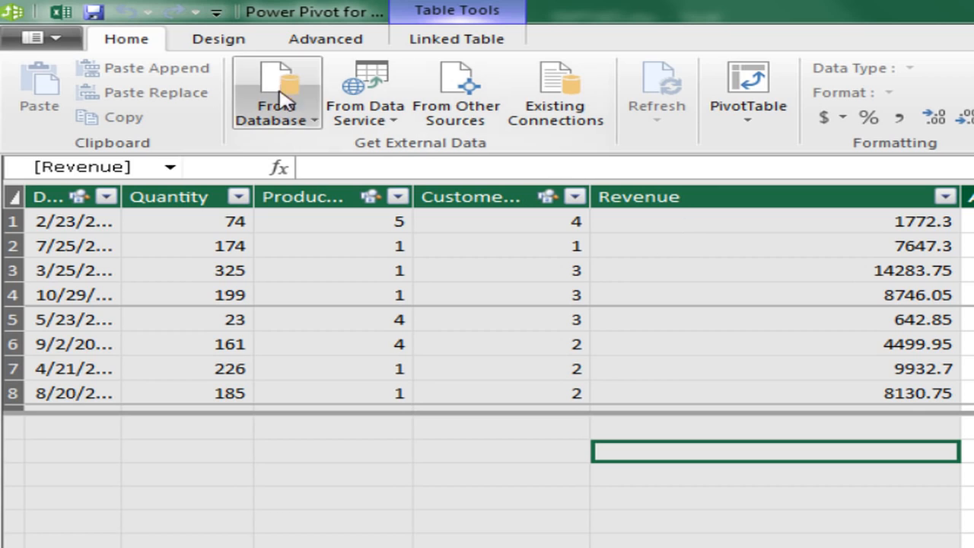
Show the implicit measures in the calculation area of the fSales table
{"action": "left_click", "coordinate": [225, 49]}
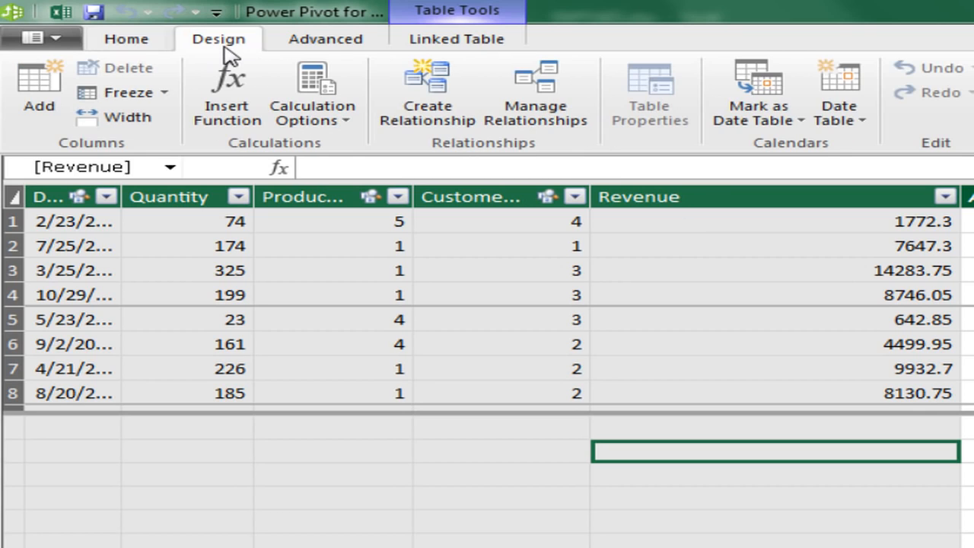
{"action": "left_click", "coordinate": [320, 46]}
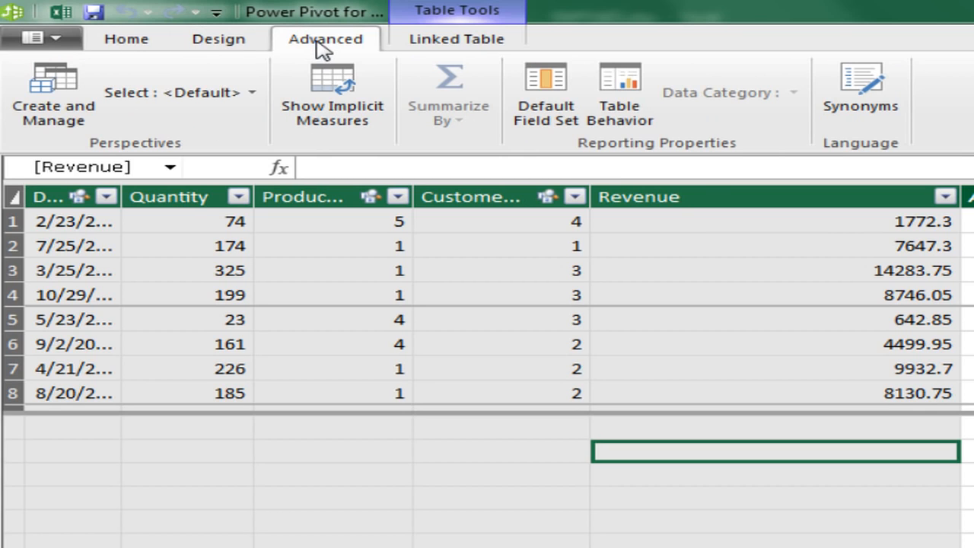
{"action": "left_click", "coordinate": [338, 113]}
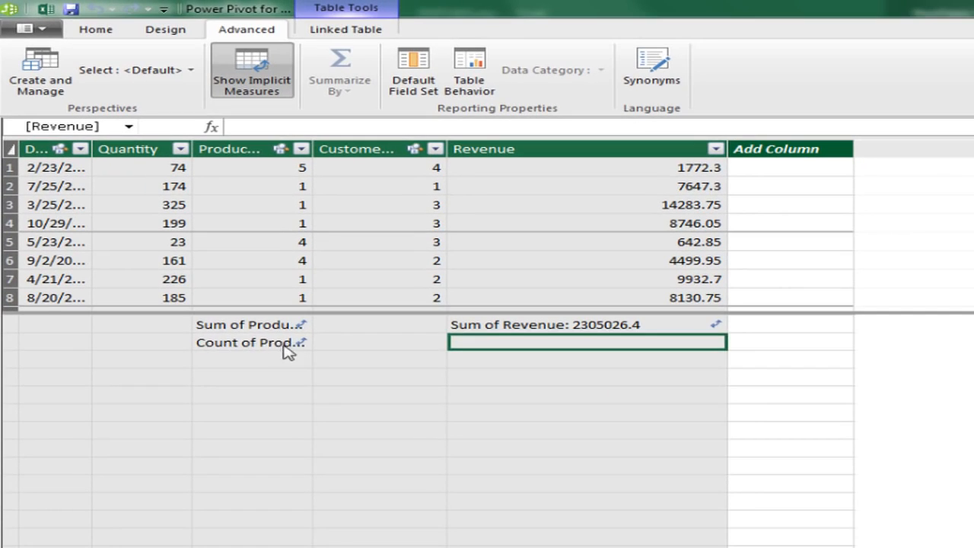
Move the Count of ProductKey and Sum of ProductKey measures to the cells below Sum of Revenue in the Revenue column
{"action": "left_click", "coordinate": [349, 438]}
{"action": "key", "text": "ctrl+x"}
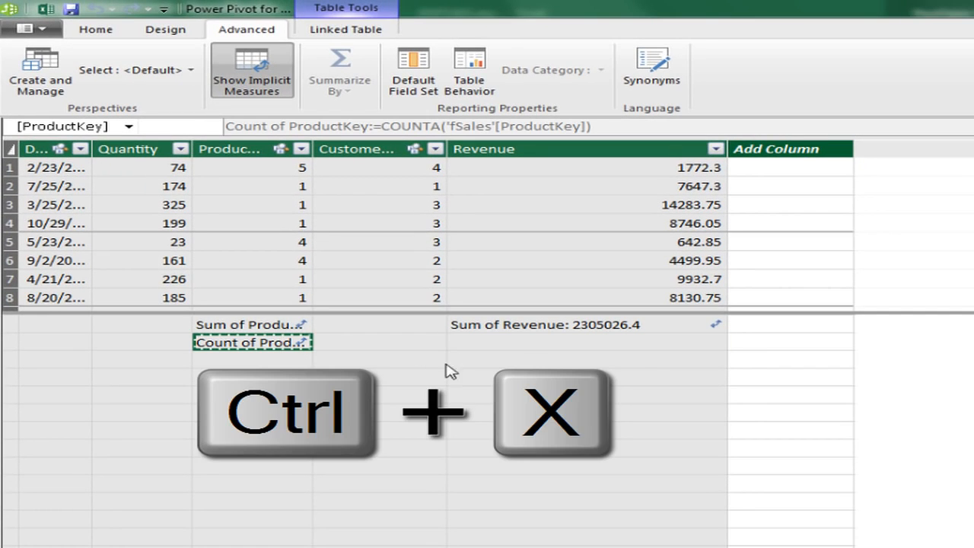
{"action": "left_click", "coordinate": [504, 343]}
{"action": "key", "text": "ctrl+v"}
{"action": "left_click", "coordinate": [245, 328]}
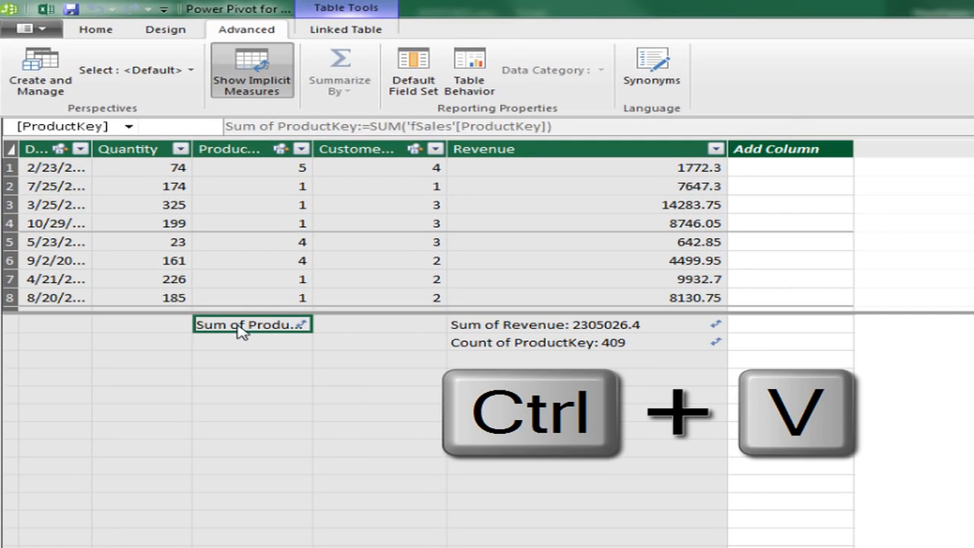
{"action": "key", "text": "ctrl+x"}
{"action": "left_click", "coordinate": [543, 364]}
{"action": "key", "text": "ctrl+v"}
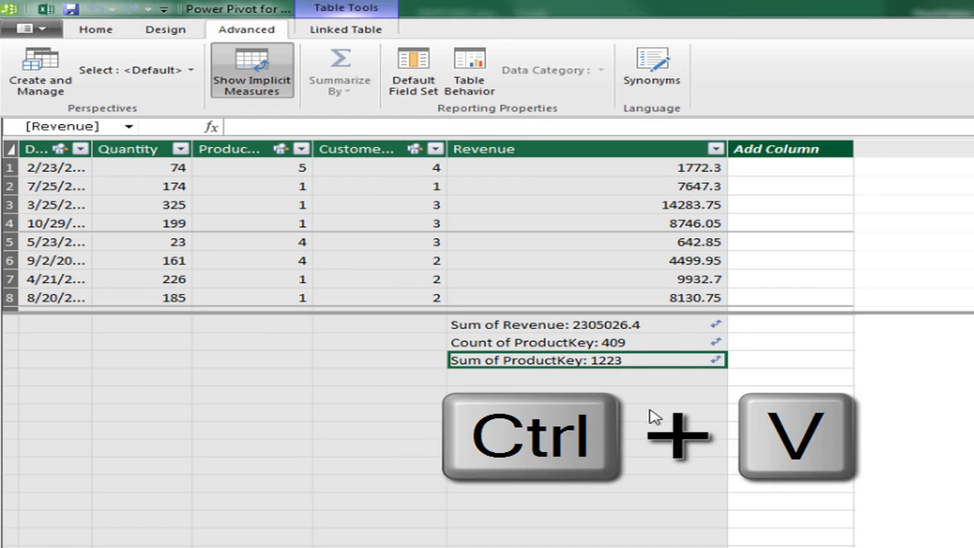
Inspect the formulas of the Sum of Revenue and Sum of ProductKey implicit measures and the editing options offered for them
{"action": "left_click", "coordinate": [550, 331]}
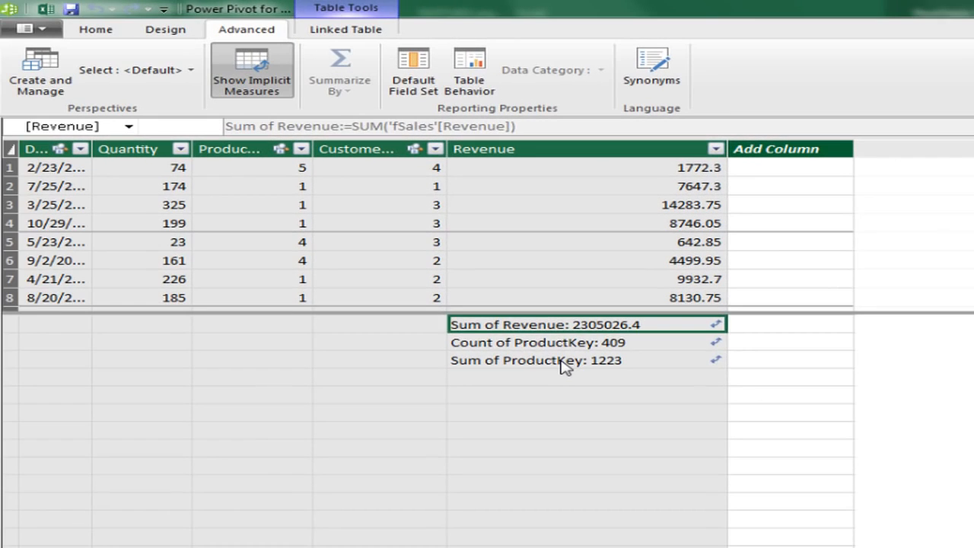
{"action": "left_click", "coordinate": [31, 291]}
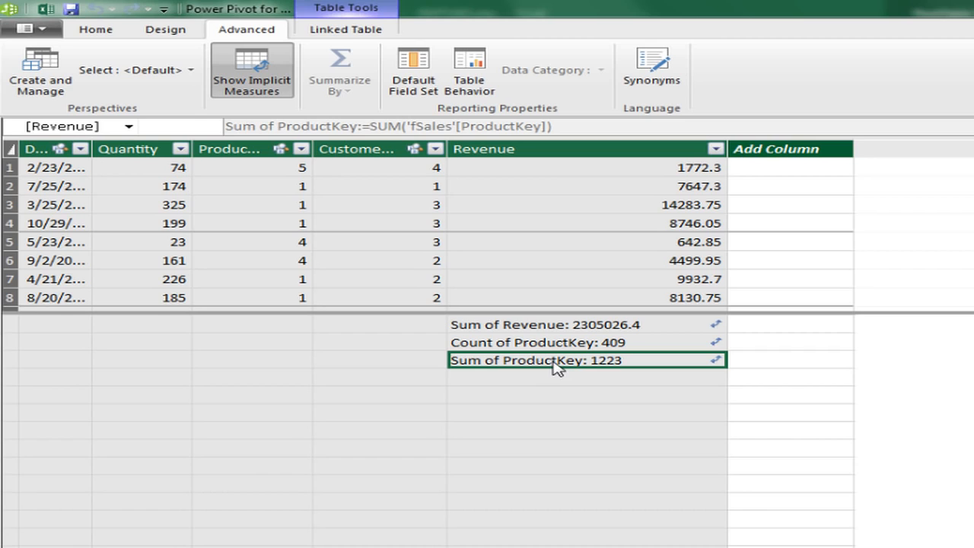
{"action": "right_click", "coordinate": [557, 368]}
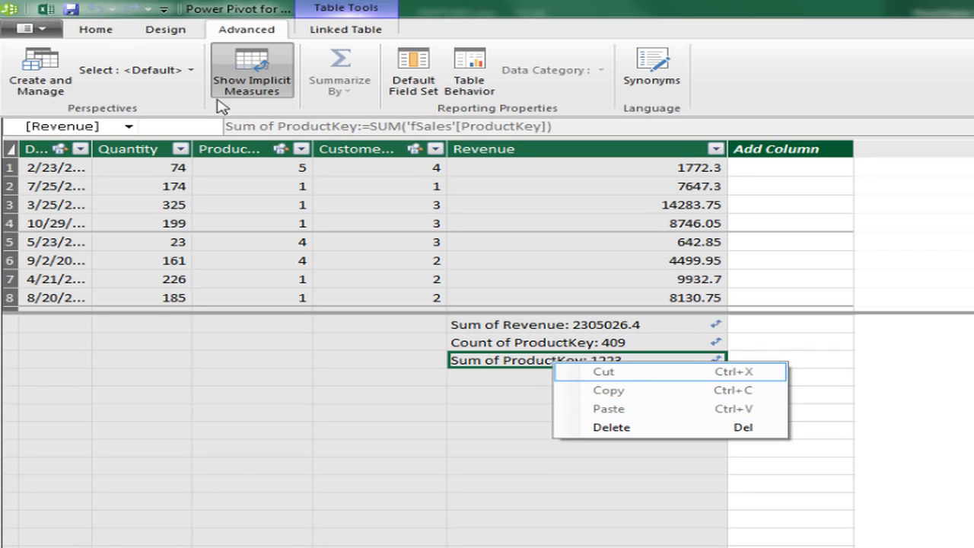
{"action": "left_click", "coordinate": [100, 32]}
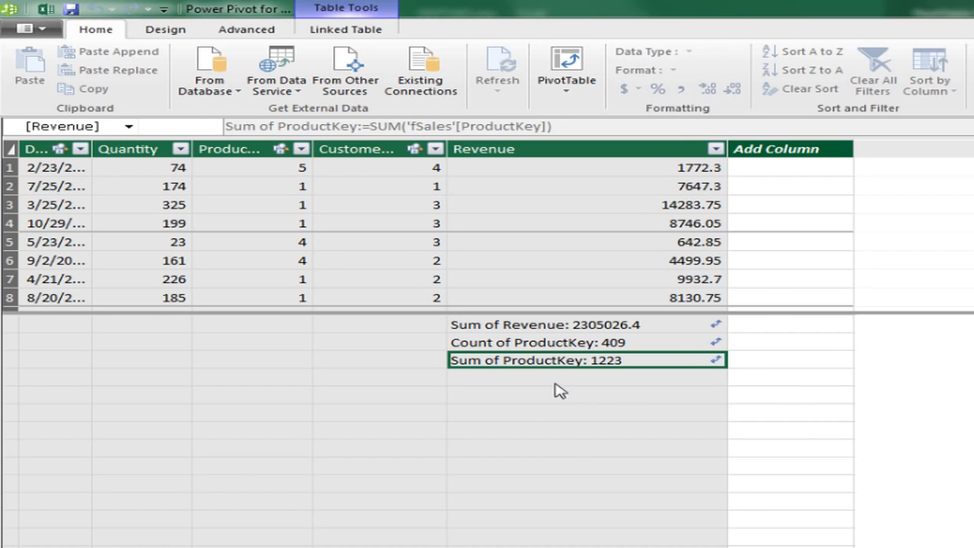
Add the measure Total Revenue:=SUM(fSales[Revenue]) two cells below Sum of ProductKey and format it as $ English (United States) currency
{"action": "left_click", "coordinate": [511, 401]}
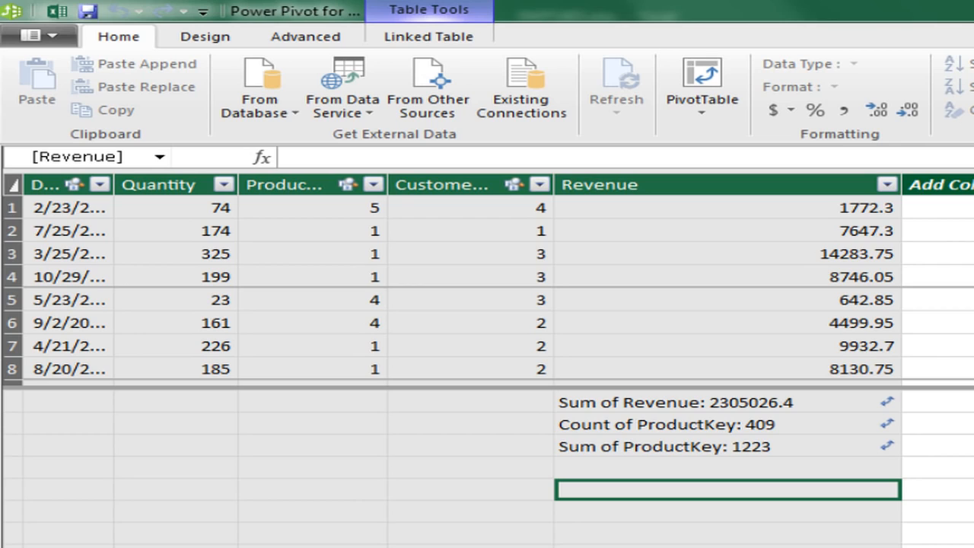
{"action": "type", "text": "Total"}
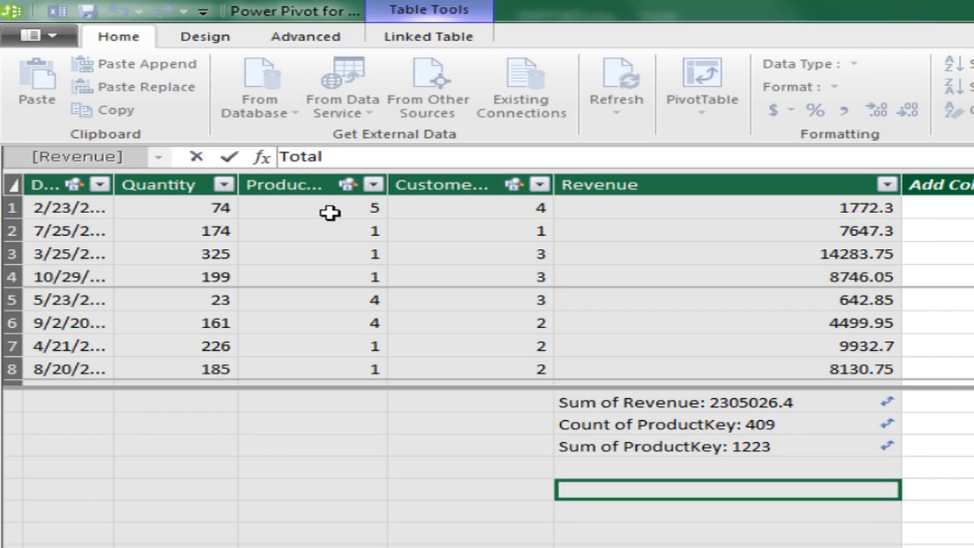
{"action": "type", "text": " Revenue:="}
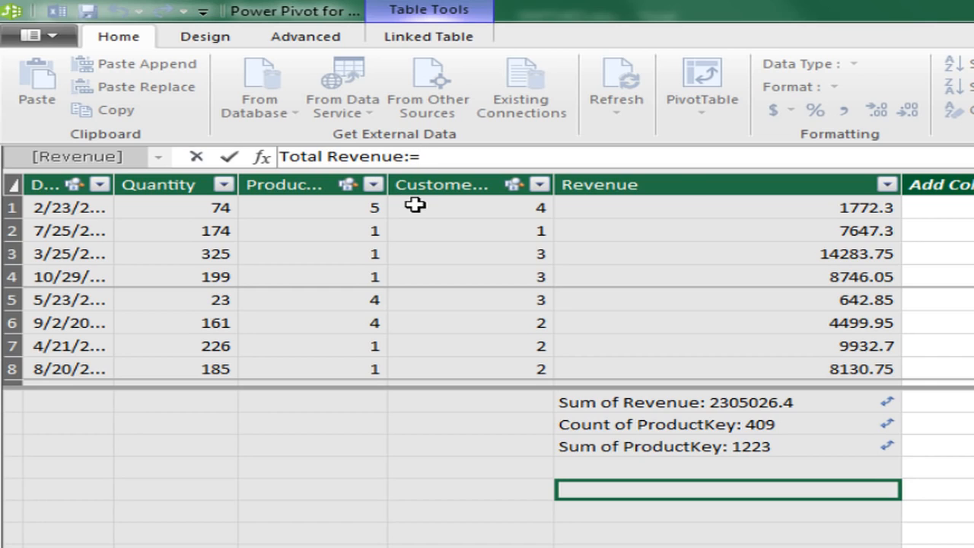
{"action": "type", "text": "sum"}
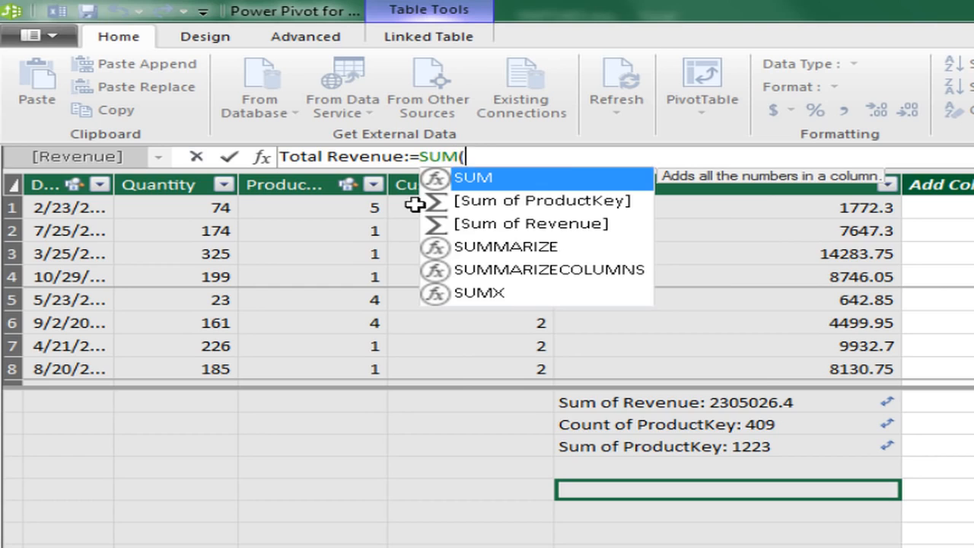
{"action": "key", "text": "Tab"}
{"action": "type", "text": "f"}
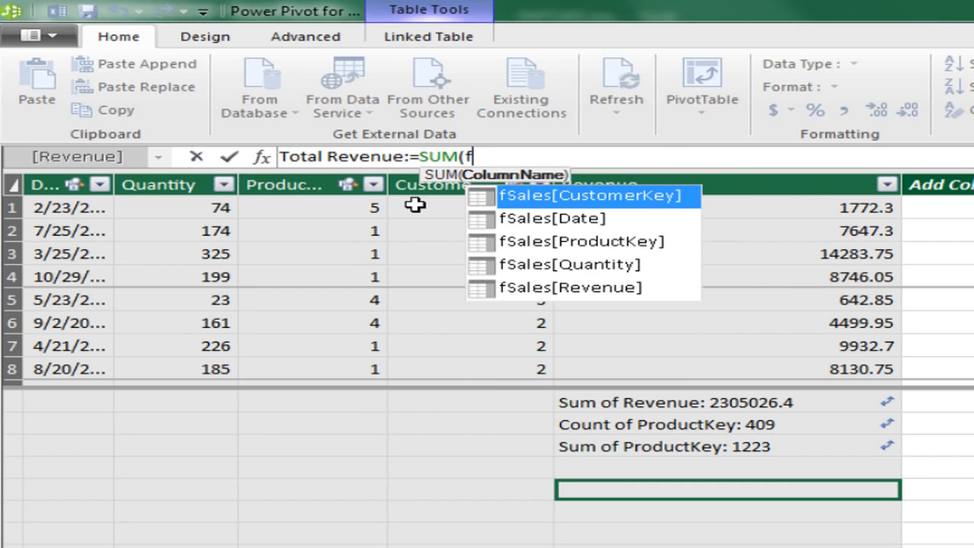
{"action": "key", "text": "Down"}
{"action": "key", "text": "Down"}
{"action": "key", "text": "Down"}
{"action": "key", "text": "Down"}
{"action": "key", "text": "Tab"}
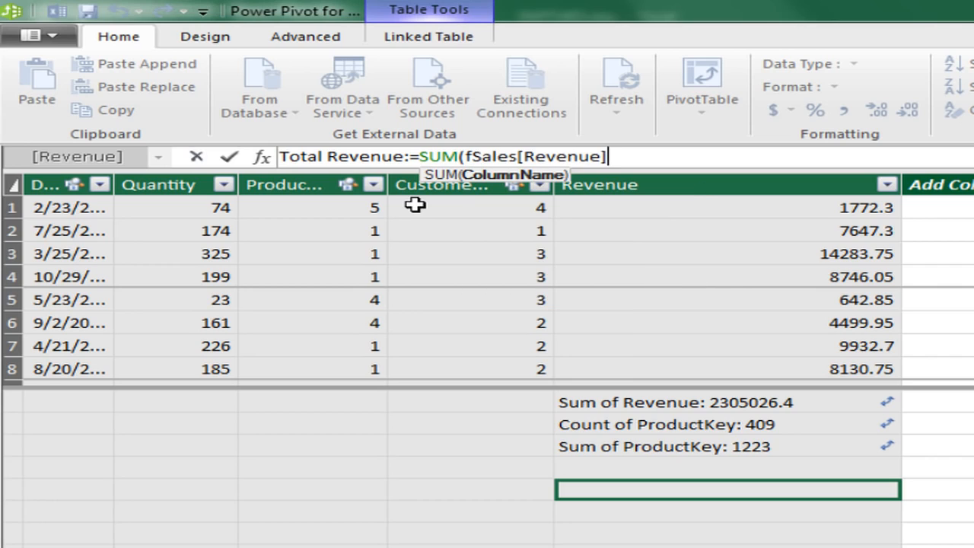
{"action": "type", "text": ")"}
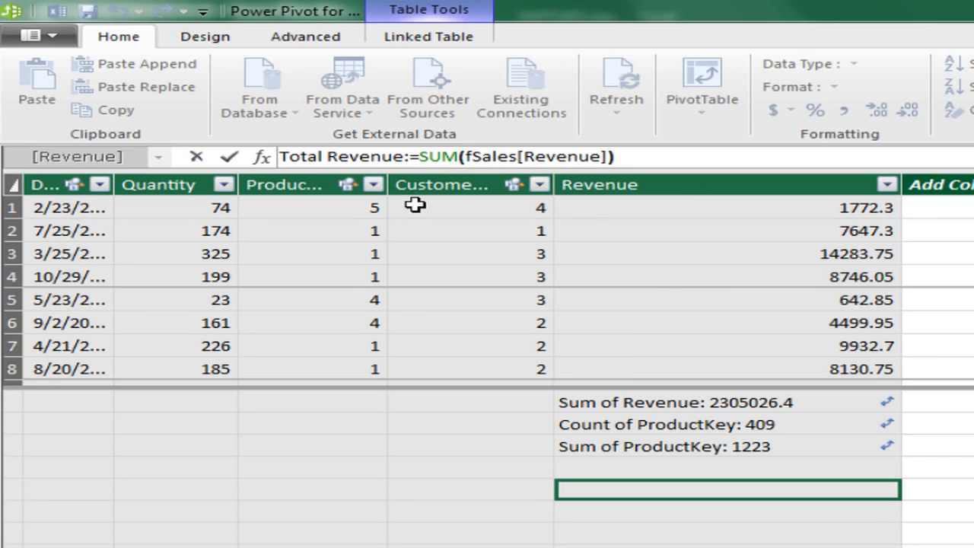
{"action": "key", "text": "Return"}
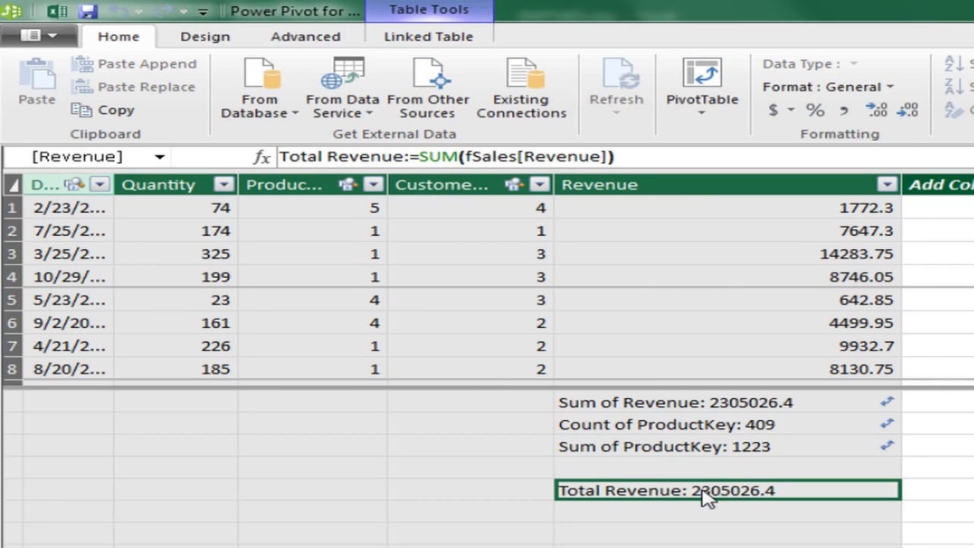
{"action": "left_click", "coordinate": [791, 111]}
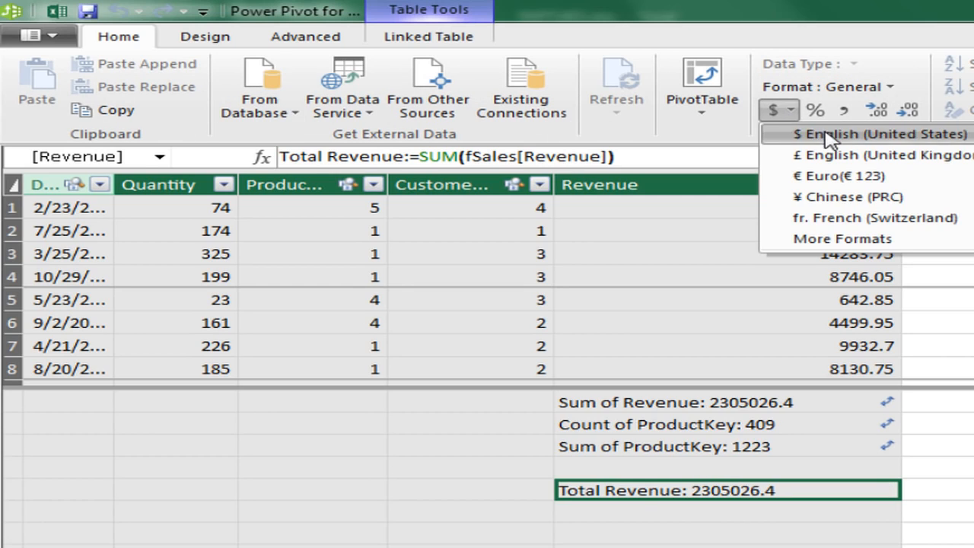
{"action": "left_click", "coordinate": [788, 134]}
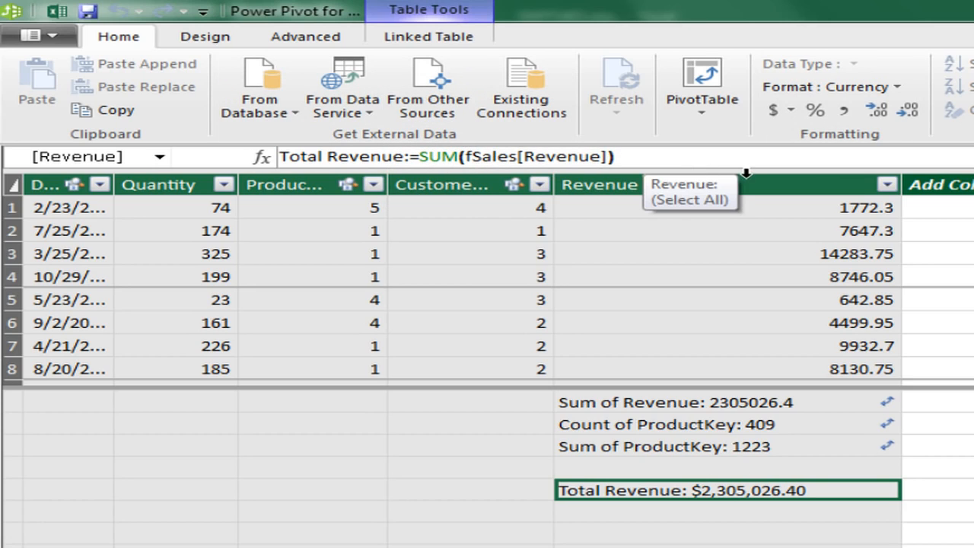
Create the measure CountProductTransactions:=COUNTROWS(fSales) in the cell directly below Total Revenue
{"action": "left_click", "coordinate": [819, 512]}
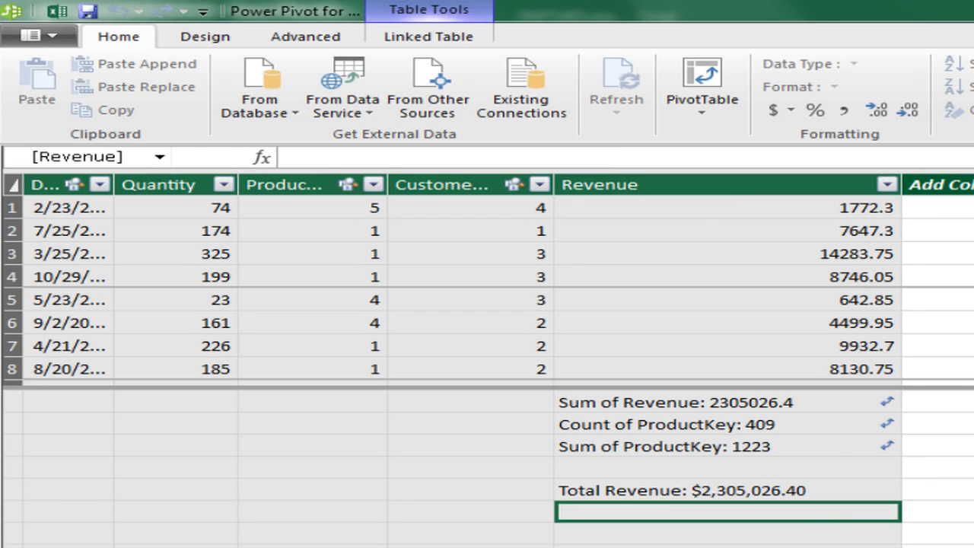
{"action": "key", "text": "ctrl+v"}
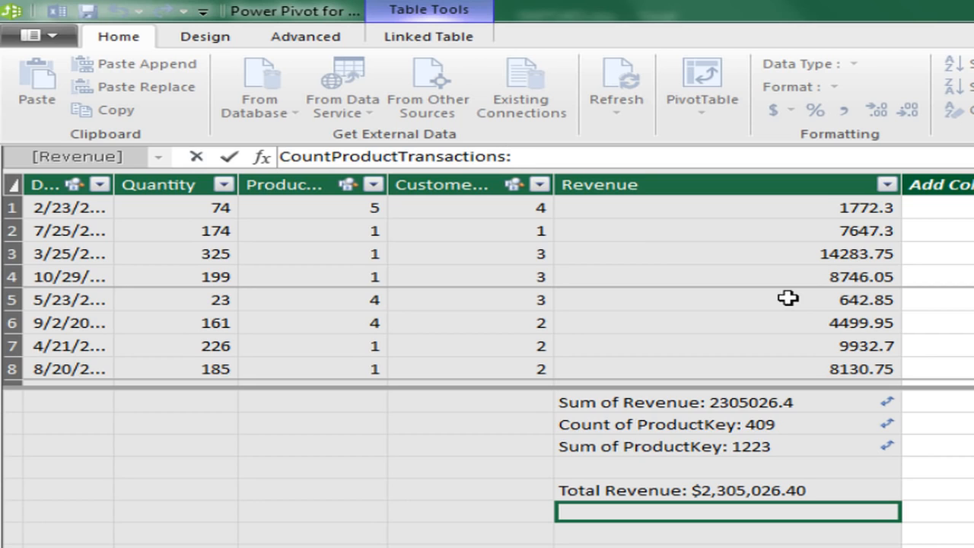
{"action": "type", "text": ":=countr"}
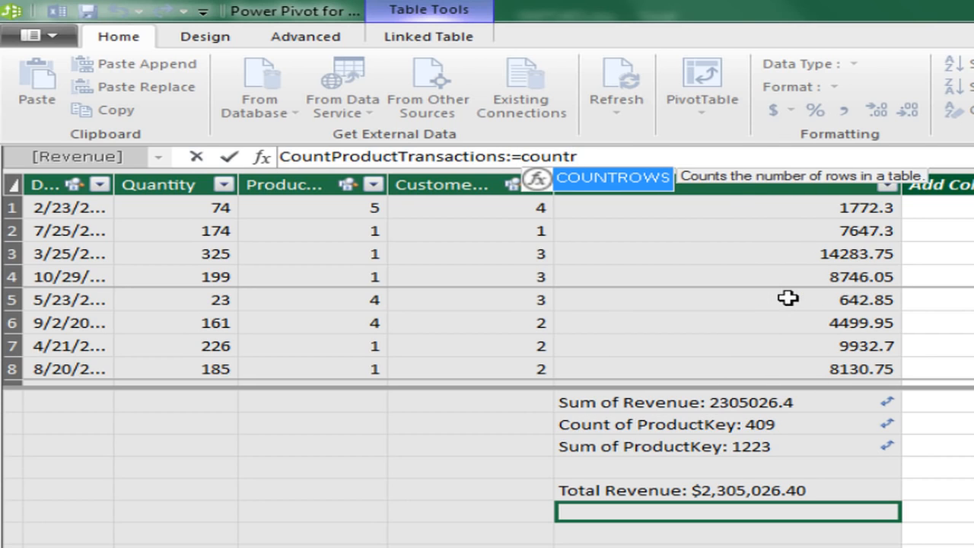
{"action": "key", "text": "Tab"}
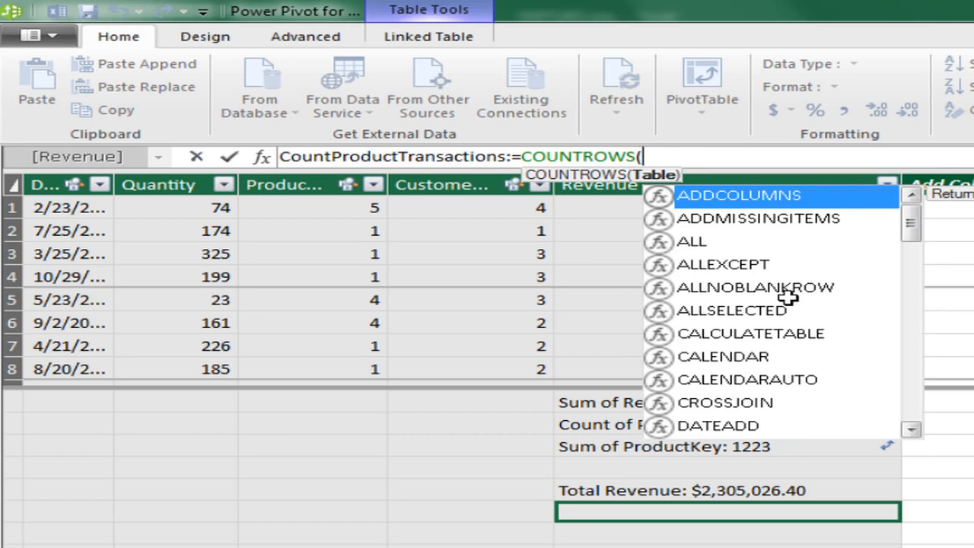
{"action": "type", "text": "fs"}
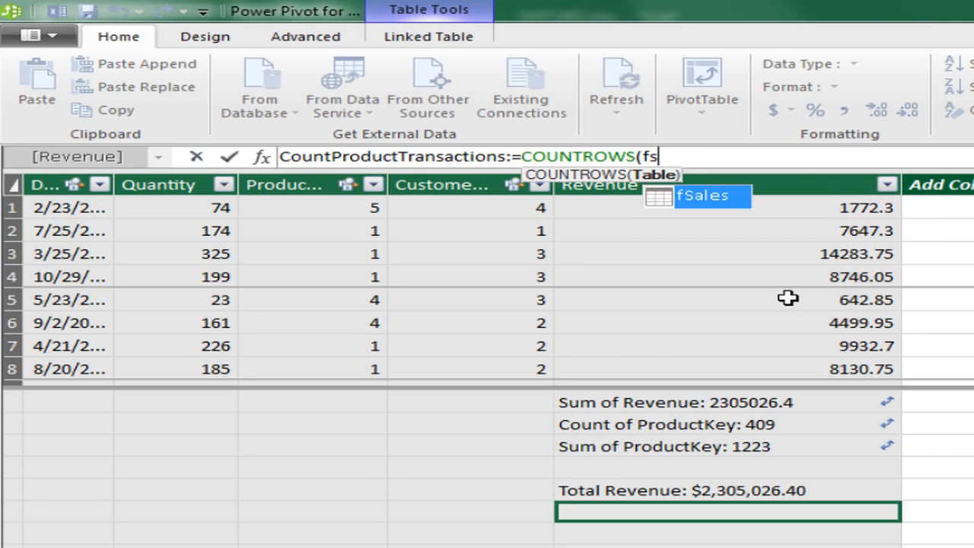
{"action": "key", "text": "Tab"}
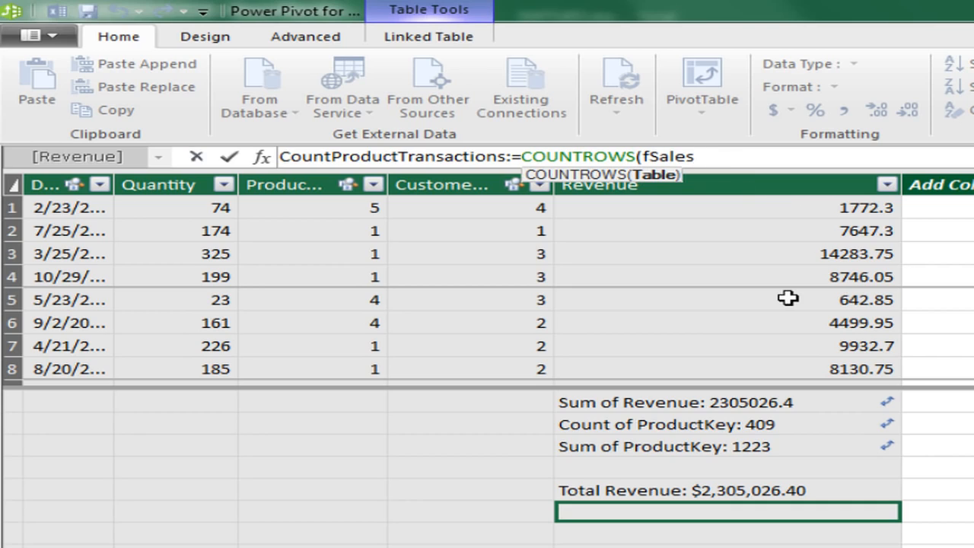
{"action": "type", "text": ")"}
{"action": "key", "text": "Return"}
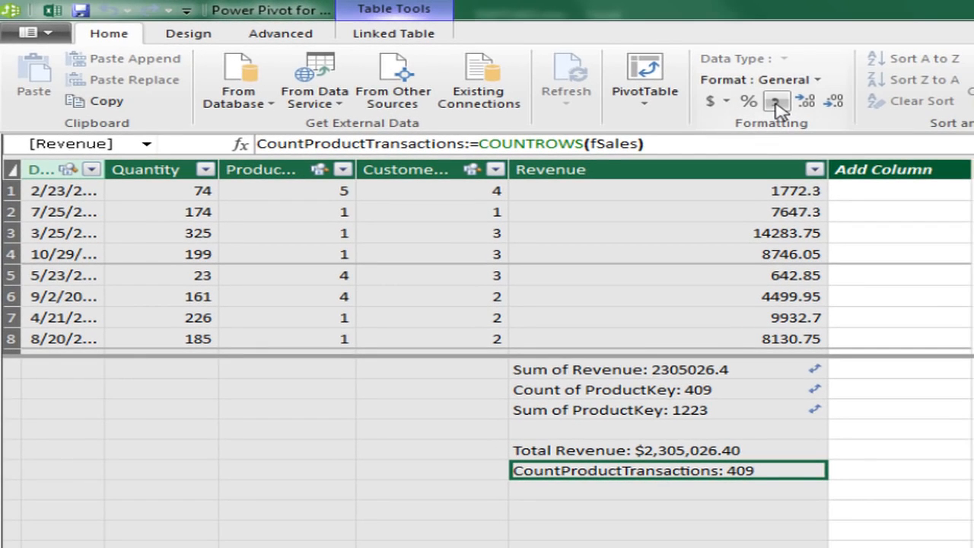
Format the CountProductTransactions measure with a thousands separator and no decimal places
{"action": "left_click", "coordinate": [778, 108]}
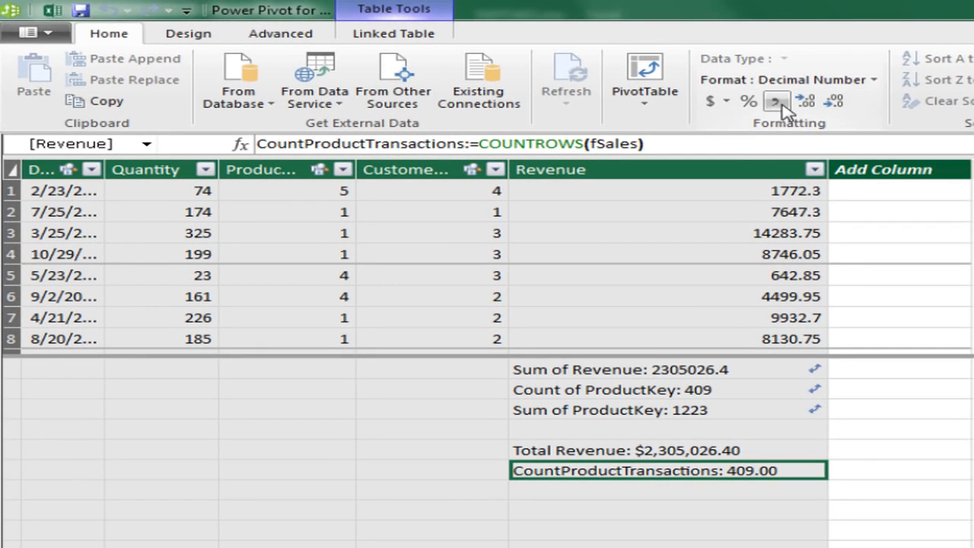
{"action": "left_click", "coordinate": [833, 105]}
{"action": "left_click", "coordinate": [833, 104]}
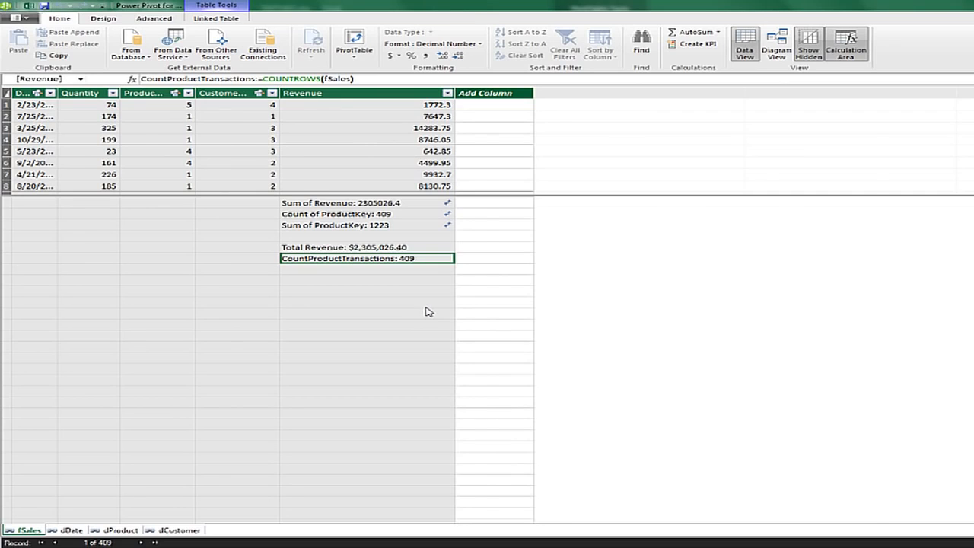
Switch to the Excel workbook and insert a PivotTable based on the workbook's Data Model at cell G3 of the PT sheet
{"action": "key", "text": "alt+Tab"}
{"action": "left_click_drag", "start_coordinate": [603, 136], "coordinate": [910, 150]}
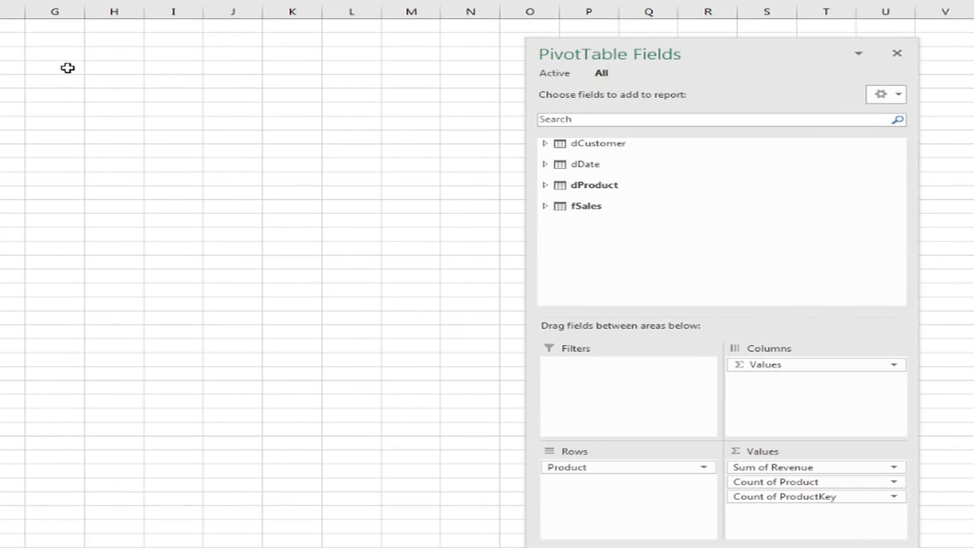
{"action": "left_click", "coordinate": [67, 54]}
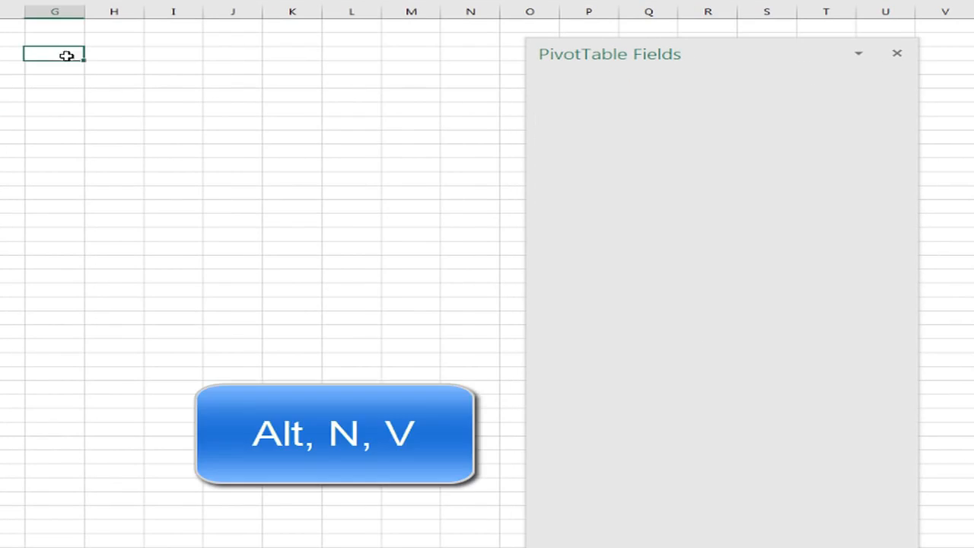
{"action": "key", "text": "alt+n"}
{"action": "key", "text": "v"}
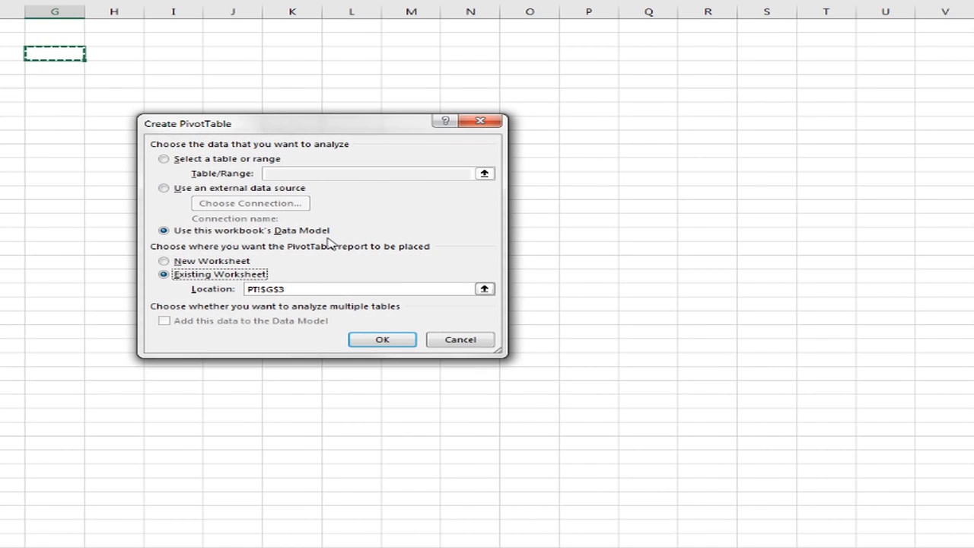
{"action": "left_click", "coordinate": [383, 340]}
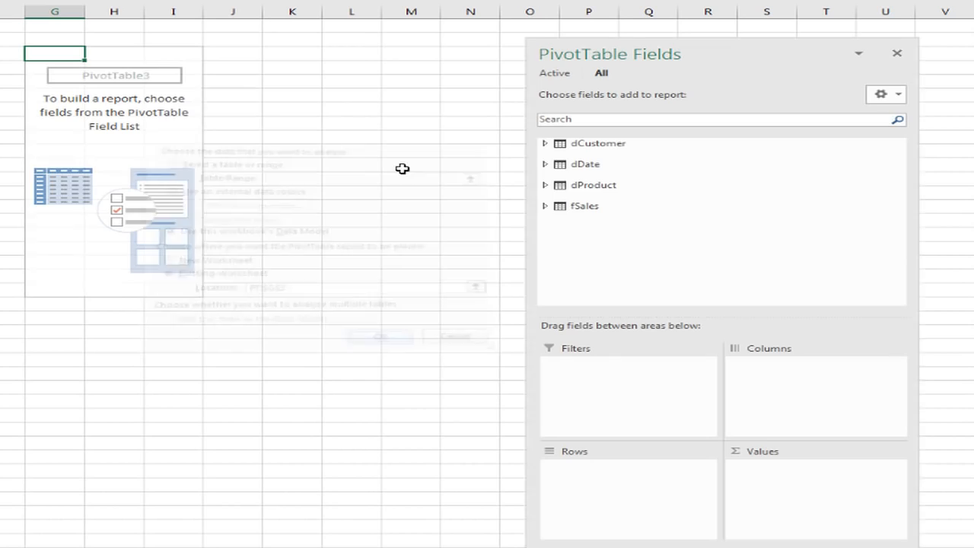
Build the PivotTable at G3 with Product from dProduct as rows and the Total Revenue measure from fSales as values
{"action": "left_click", "coordinate": [545, 185]}
{"action": "left_click_drag", "start_coordinate": [599, 228], "coordinate": [642, 469]}
{"action": "left_click", "coordinate": [547, 250]}
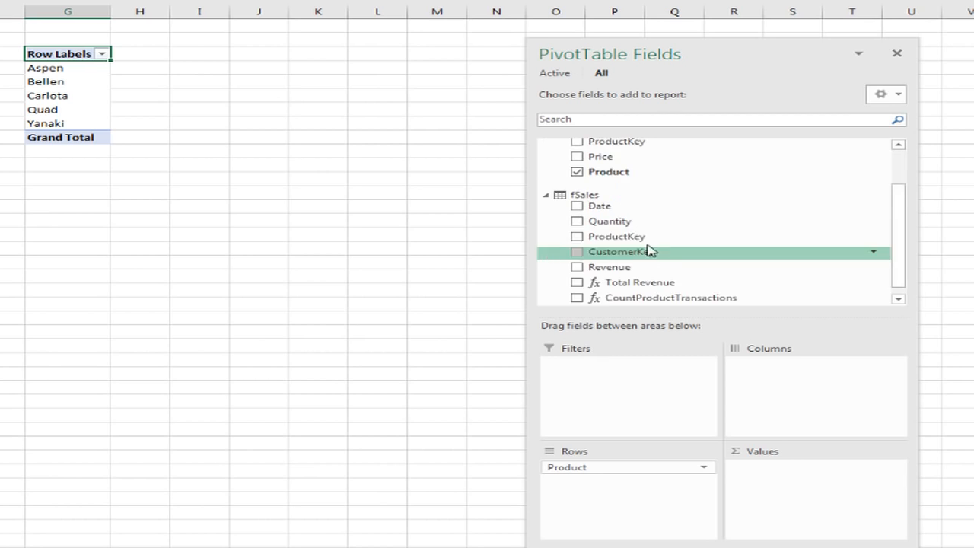
{"action": "scroll", "coordinate": [731, 240], "scroll_direction": "down", "scroll_amount": 1}
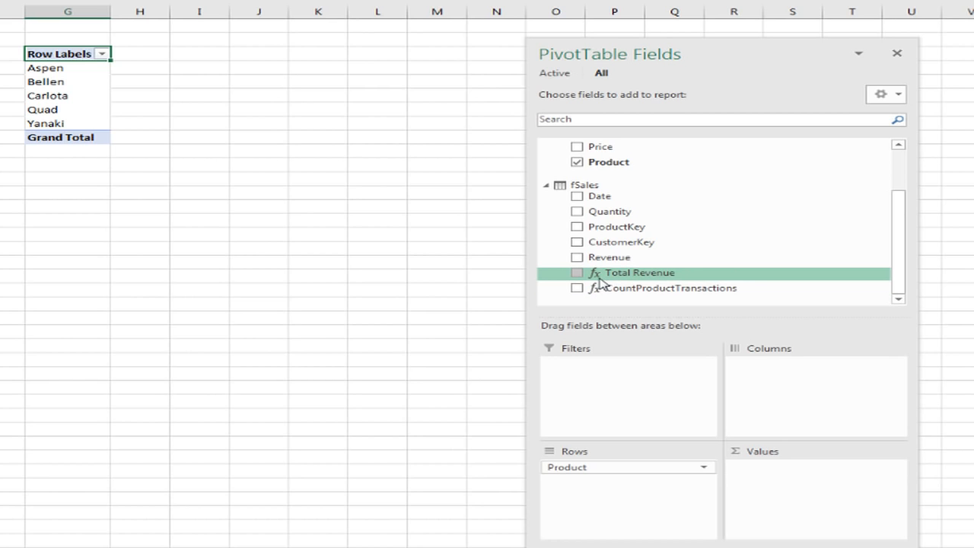
{"action": "left_click_drag", "start_coordinate": [629, 278], "coordinate": [791, 498]}
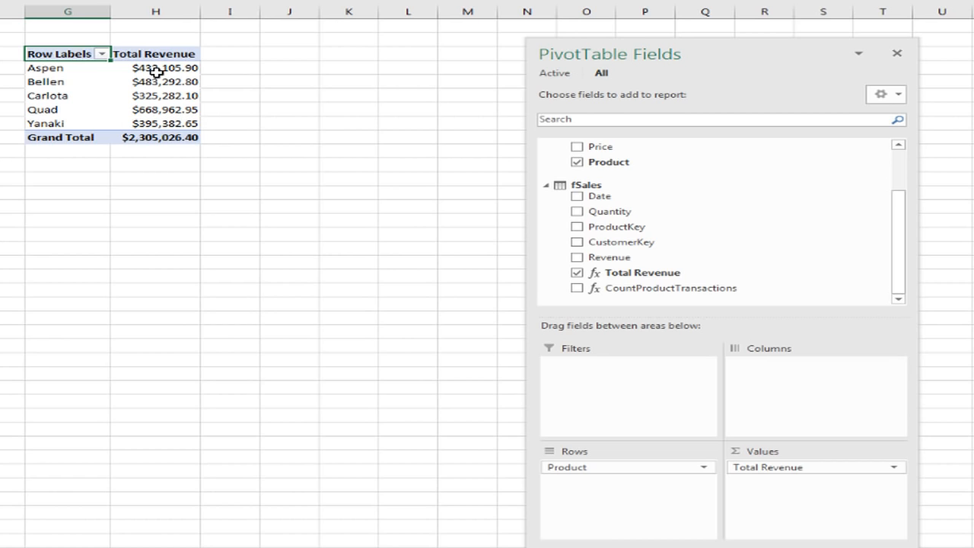
Insert a second PivotTable based on the workbook's Data Model at cell G11 of the PT sheet
{"action": "left_click", "coordinate": [70, 166]}
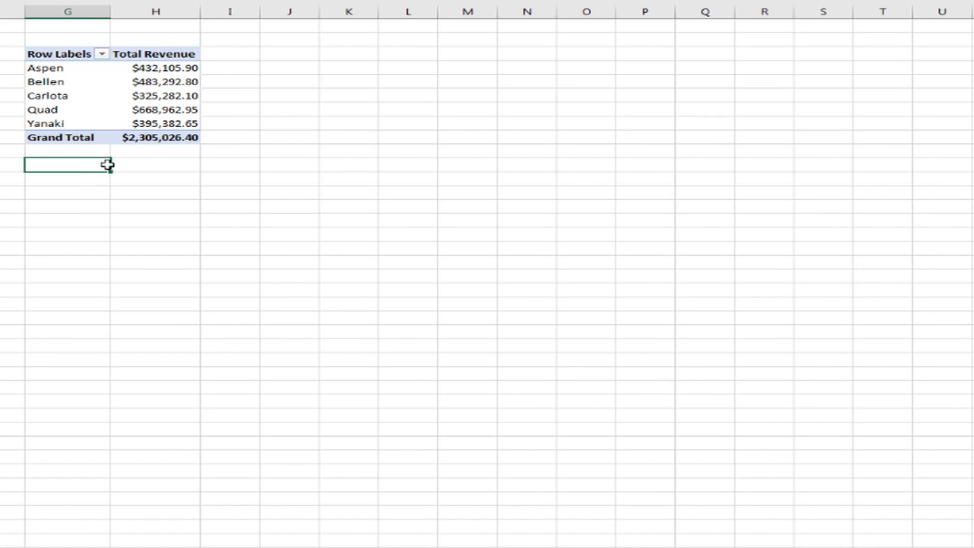
{"action": "key", "text": "alt+n"}
{"action": "key", "text": "v"}
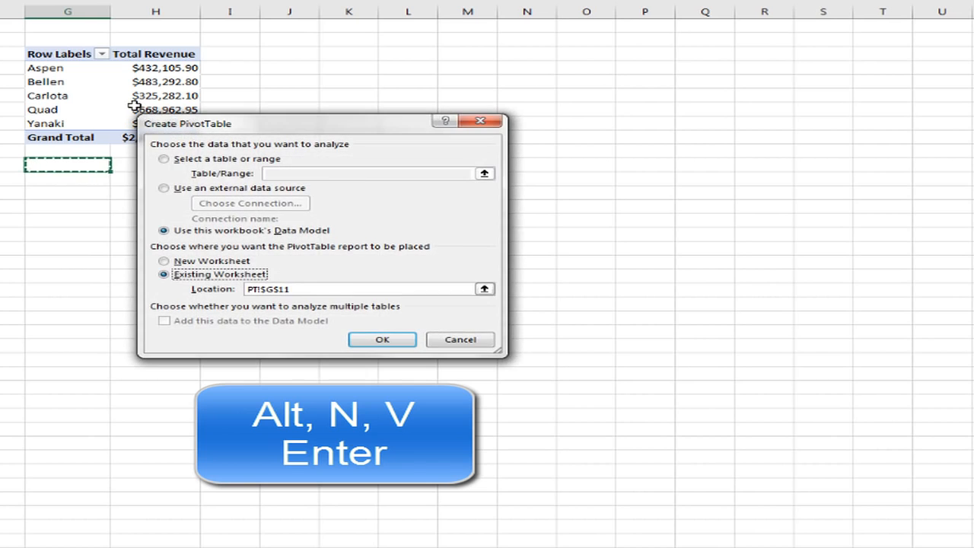
{"action": "key", "text": "Return"}
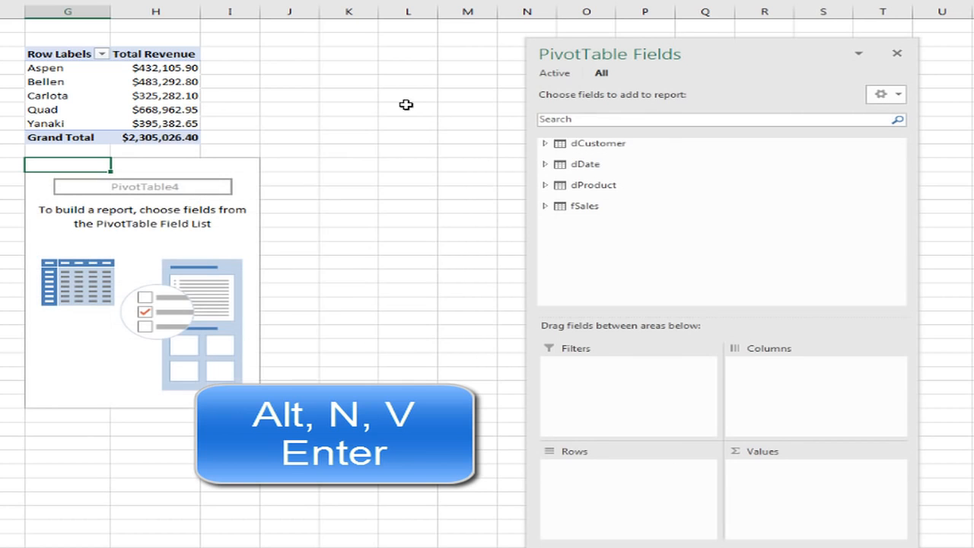
Fill the PivotTable at G11 with Customer as rows and the Total Revenue and CountProductTransactions measures as values
{"action": "left_click", "coordinate": [562, 146]}
{"action": "left_click_drag", "start_coordinate": [614, 169], "coordinate": [670, 502]}
{"action": "left_click", "coordinate": [561, 236]}
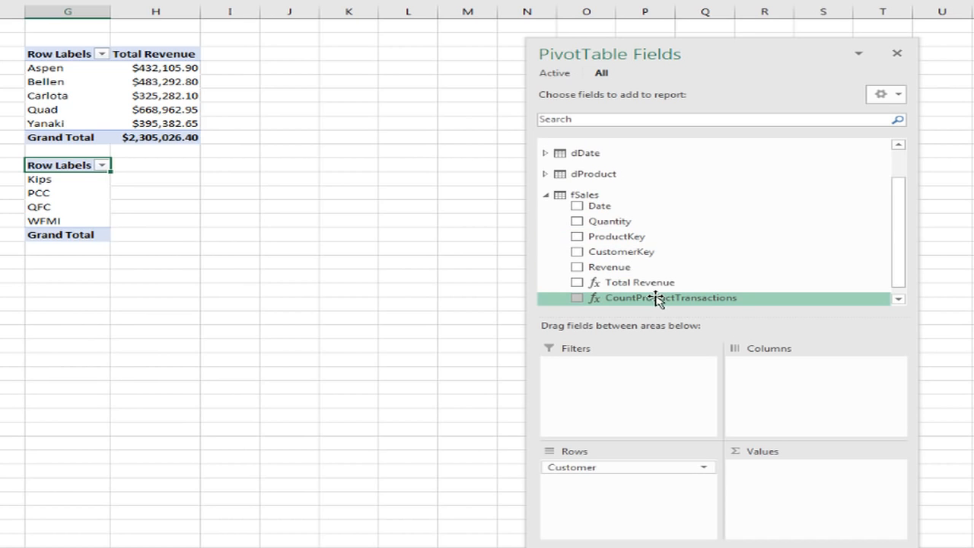
{"action": "left_click_drag", "start_coordinate": [610, 285], "coordinate": [787, 505]}
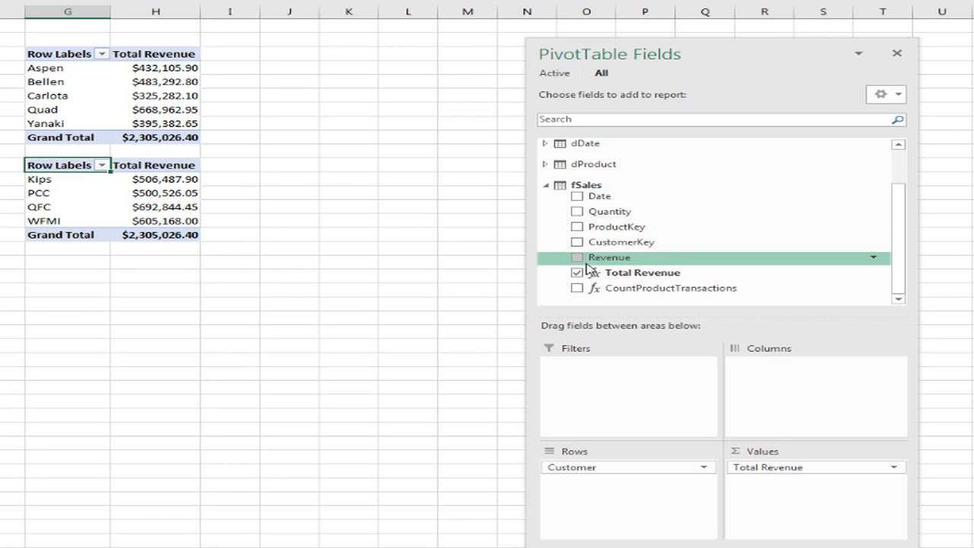
{"action": "left_click_drag", "start_coordinate": [660, 294], "coordinate": [777, 520]}
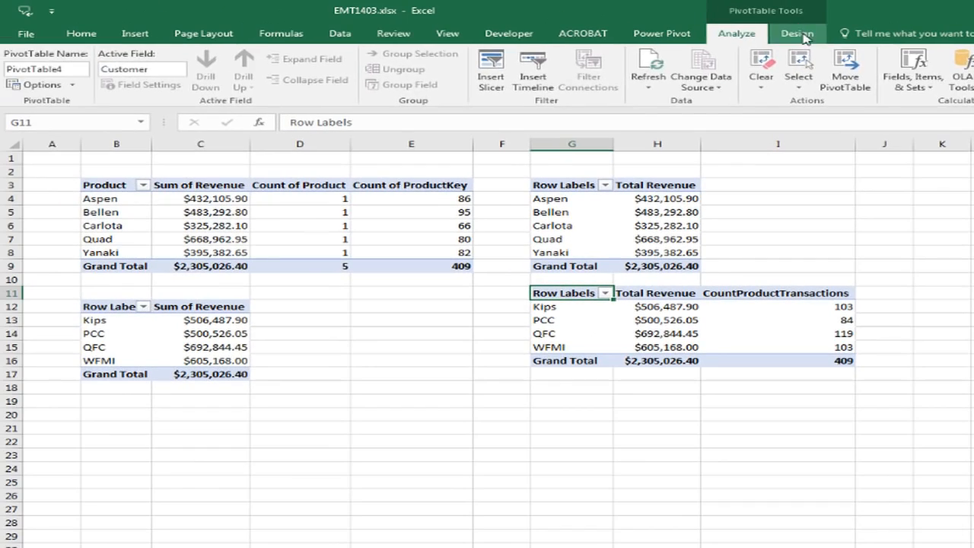
Show the customer PivotTable at G11 in Tabular Form
{"action": "left_click", "coordinate": [799, 33]}
{"action": "left_click", "coordinate": [122, 81]}
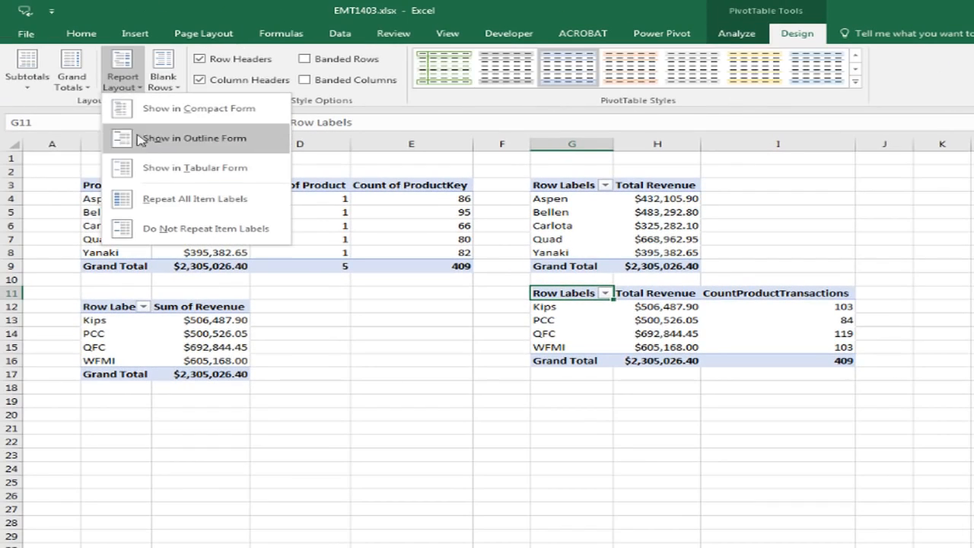
{"action": "left_click", "coordinate": [153, 165]}
Show the product PivotTable at G3 in Tabular Form and add the CountProductTransactions measure to its values
{"action": "left_click", "coordinate": [636, 212]}
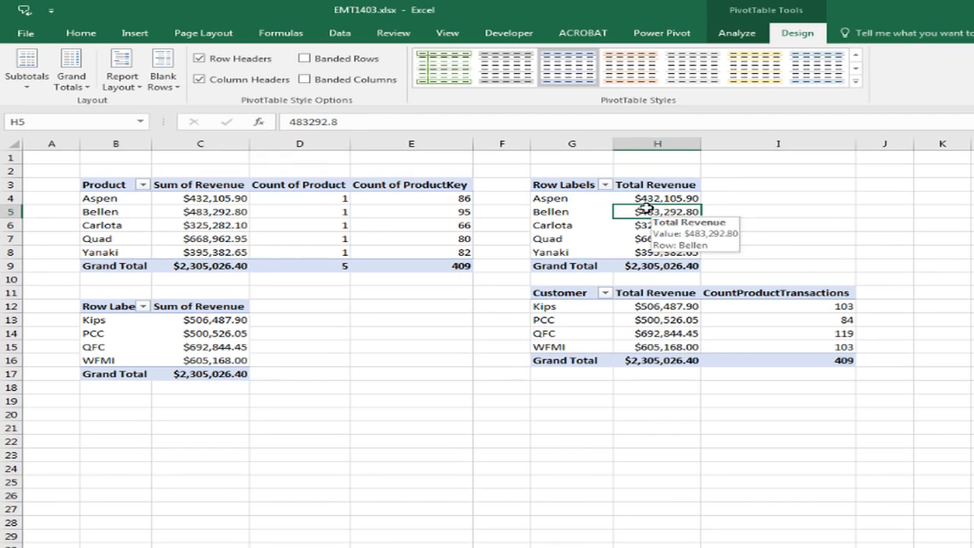
{"action": "left_click", "coordinate": [122, 82]}
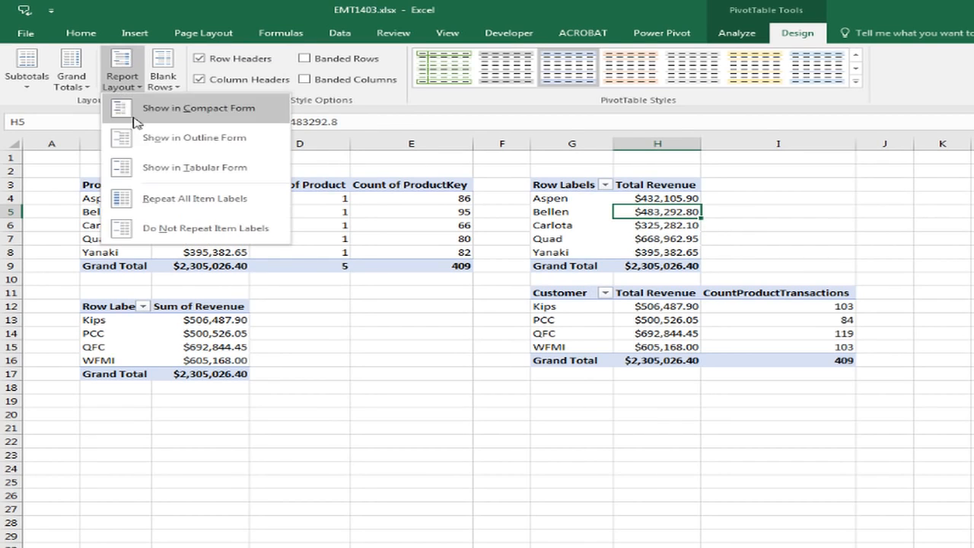
{"action": "left_click", "coordinate": [159, 168]}
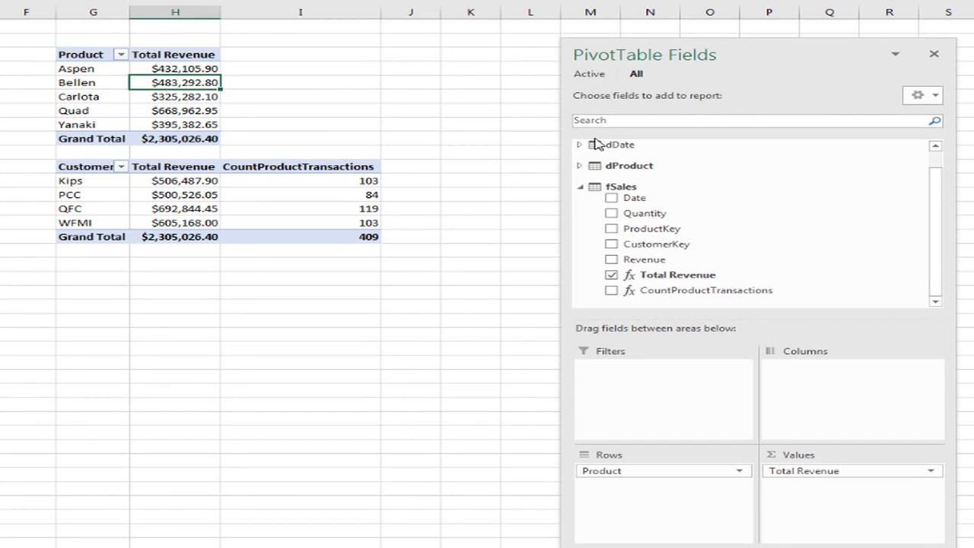
{"action": "left_click_drag", "start_coordinate": [653, 297], "coordinate": [784, 500]}
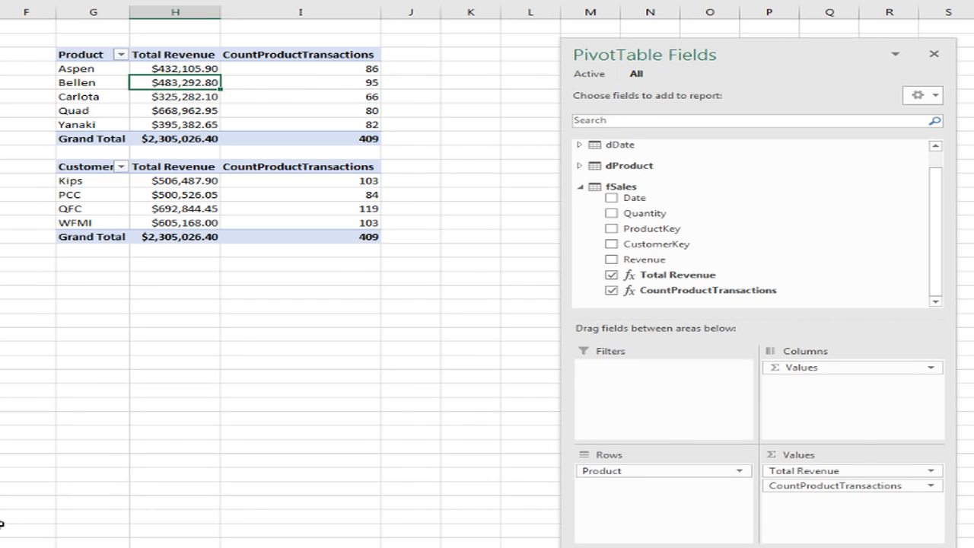
Switch to the Power Pivot window and rename the CountProductTransactions measure of fSales as CountTransactions
{"action": "key", "text": "alt+Tab"}
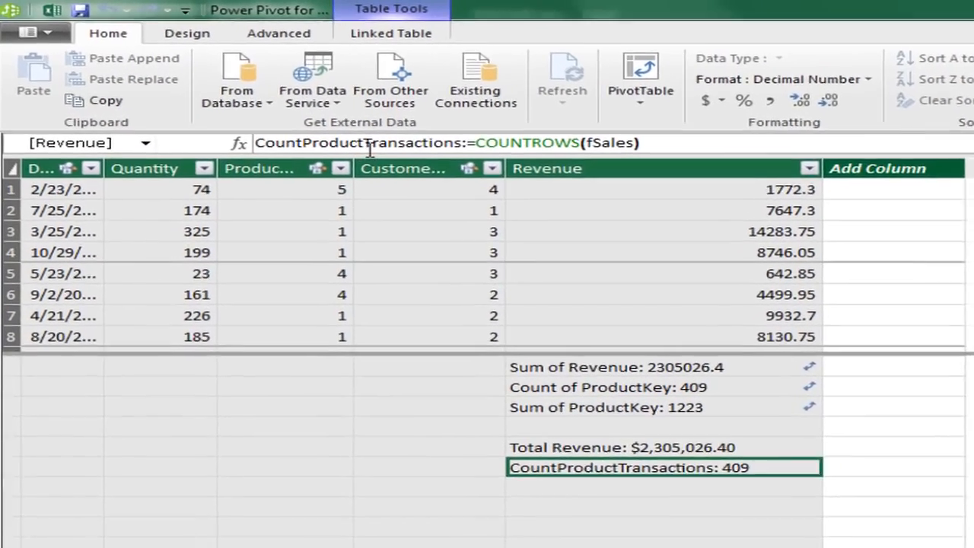
{"action": "left_click", "coordinate": [407, 149]}
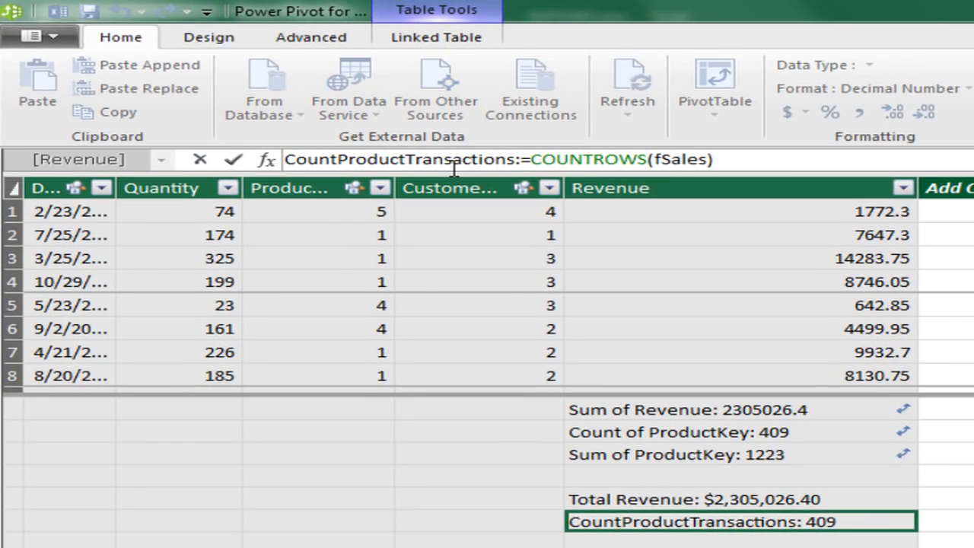
{"action": "key", "text": "BackSpace"}
{"action": "key", "text": "BackSpace"}
{"action": "key", "text": "BackSpace"}
{"action": "key", "text": "BackSpace"}
{"action": "key", "text": "BackSpace"}
{"action": "key", "text": "BackSpace"}
{"action": "key", "text": "BackSpace"}
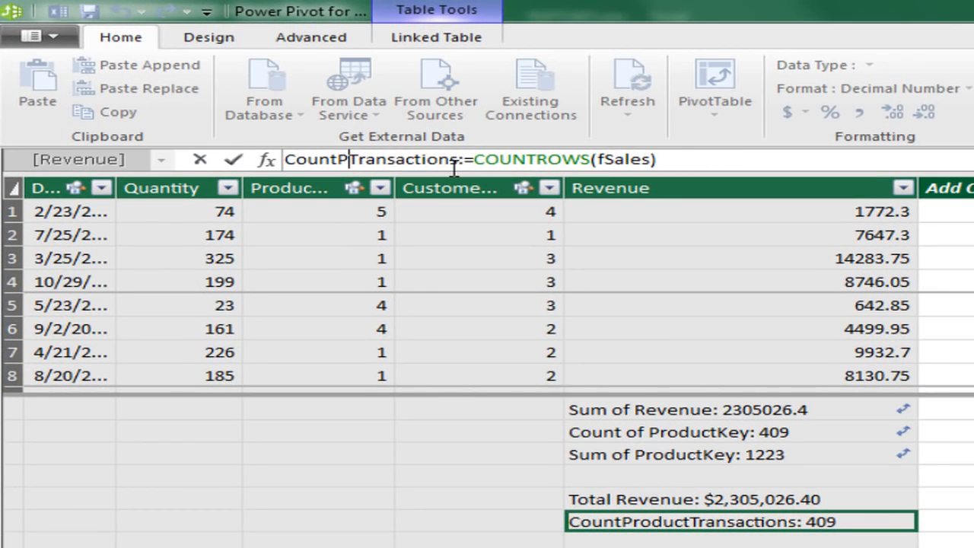
{"action": "key", "text": "Return"}
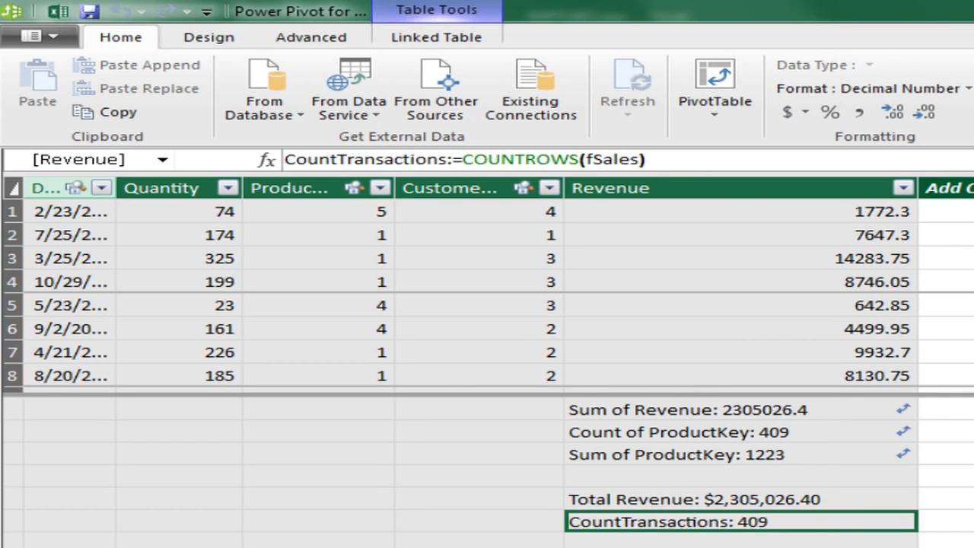
Return to the Excel workbook, compare the implicit and explicit product PivotTables, and view the measure notes on the 1403 sheet
{"action": "key", "text": "alt+Tab"}
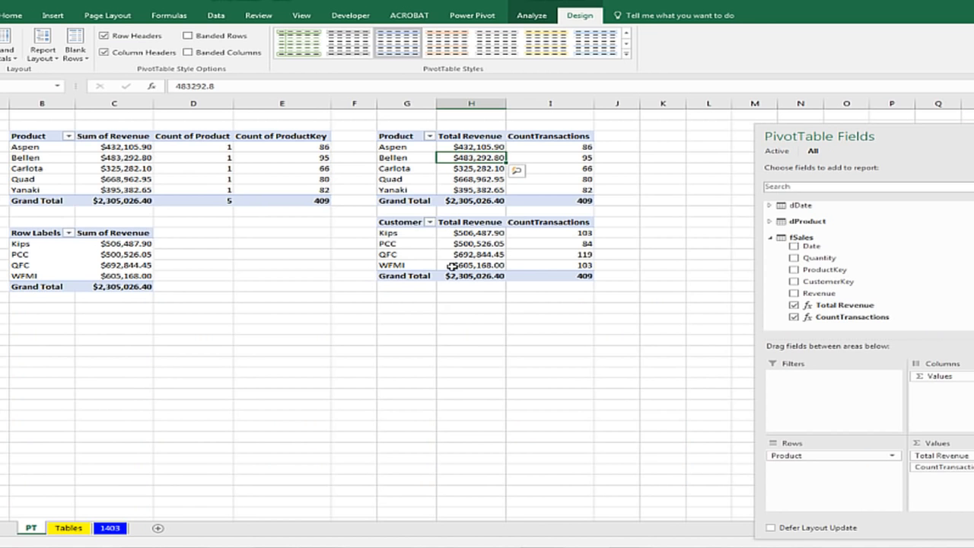
{"action": "mouse_move", "coordinate": [452, 266]}
{"action": "left_click", "coordinate": [133, 158]}
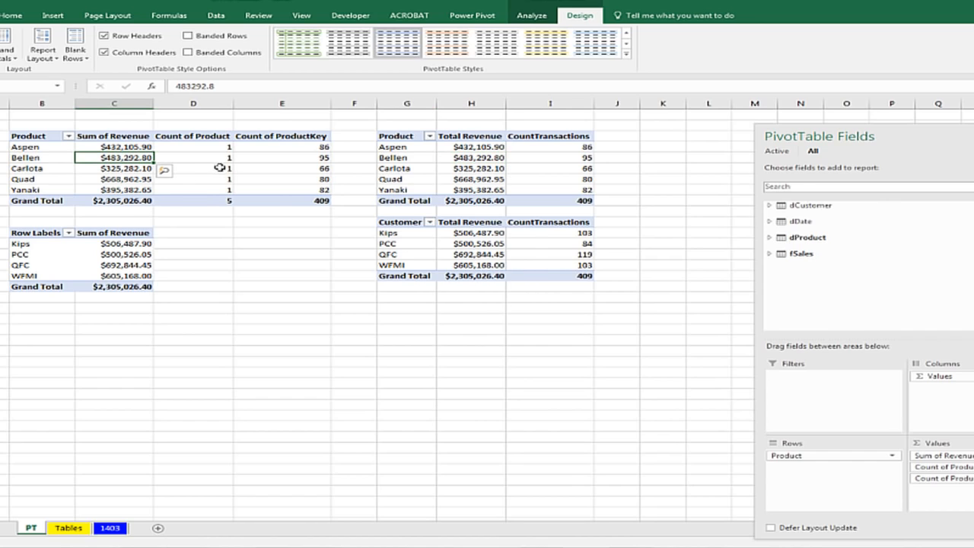
{"action": "left_click", "coordinate": [541, 157]}
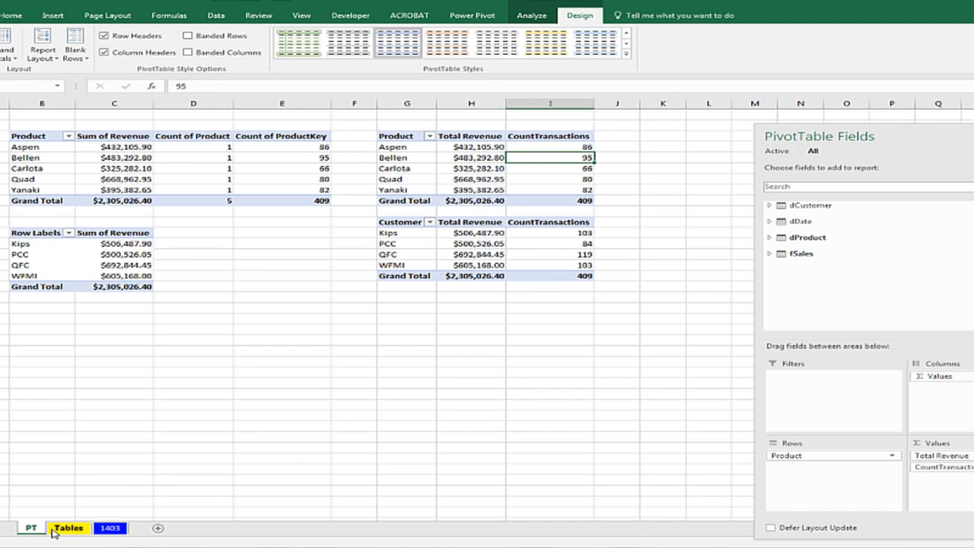
{"action": "left_click", "coordinate": [116, 531]}
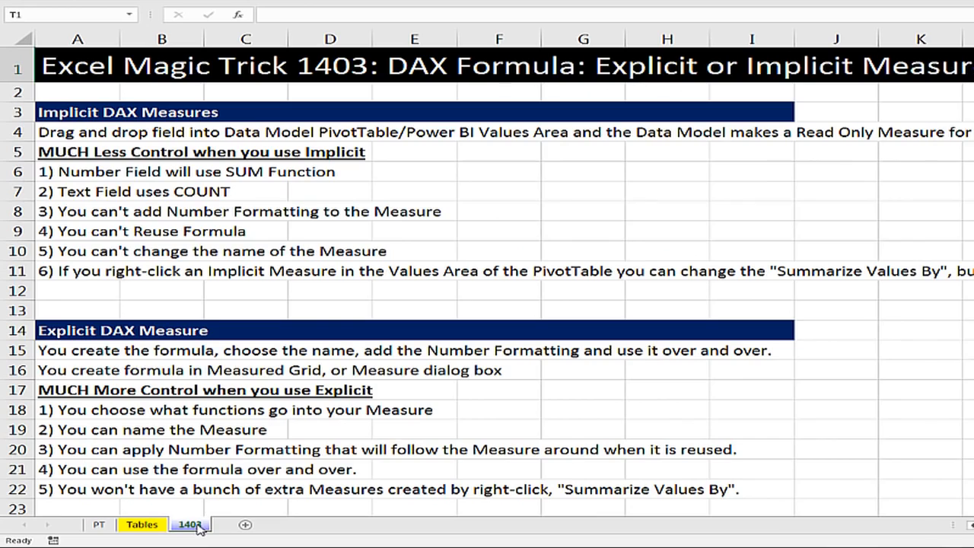